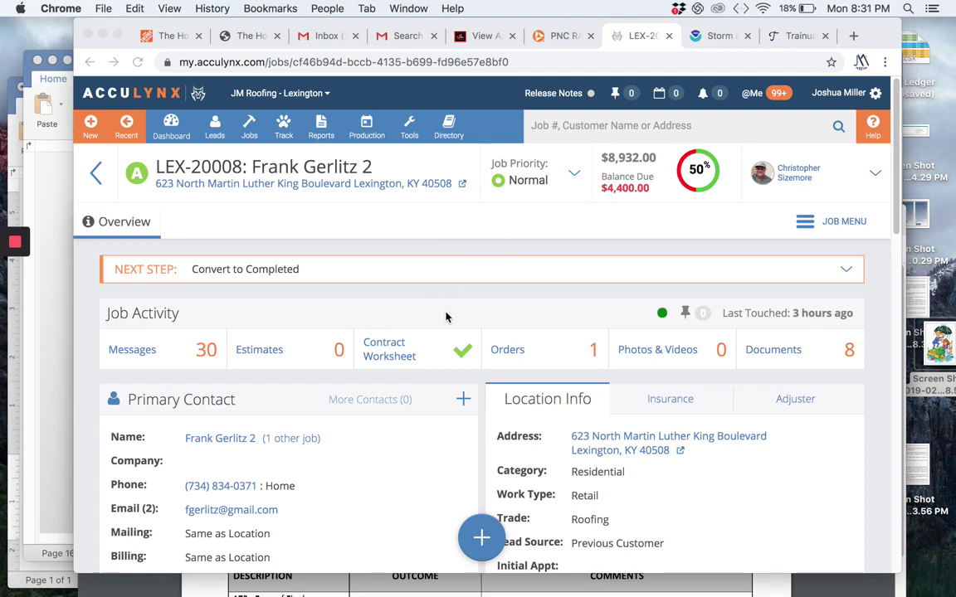
# Open the job's contract worksheet and start revising the recorded version
pyautogui.click(658, 355)
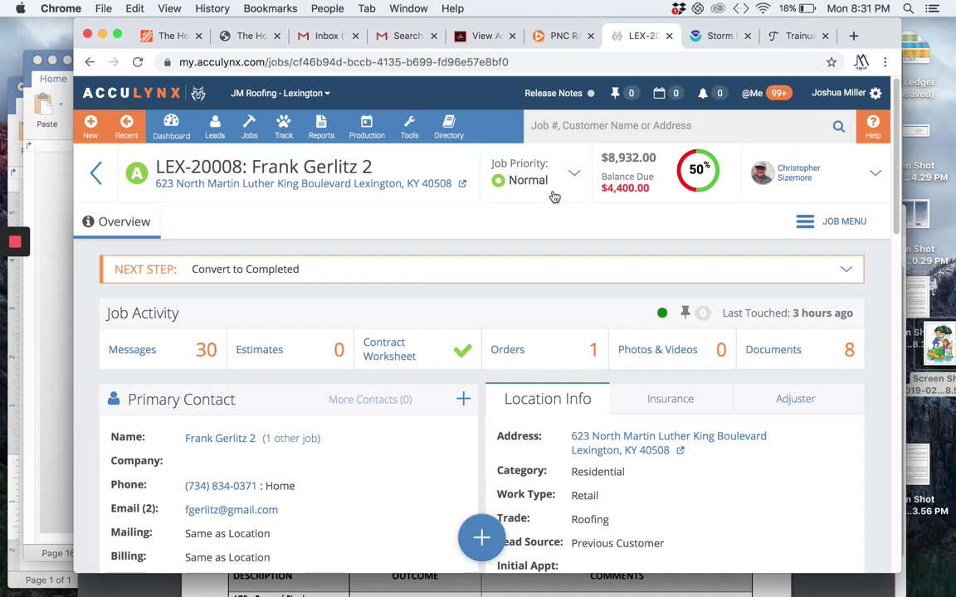
pyautogui.click(419, 346)
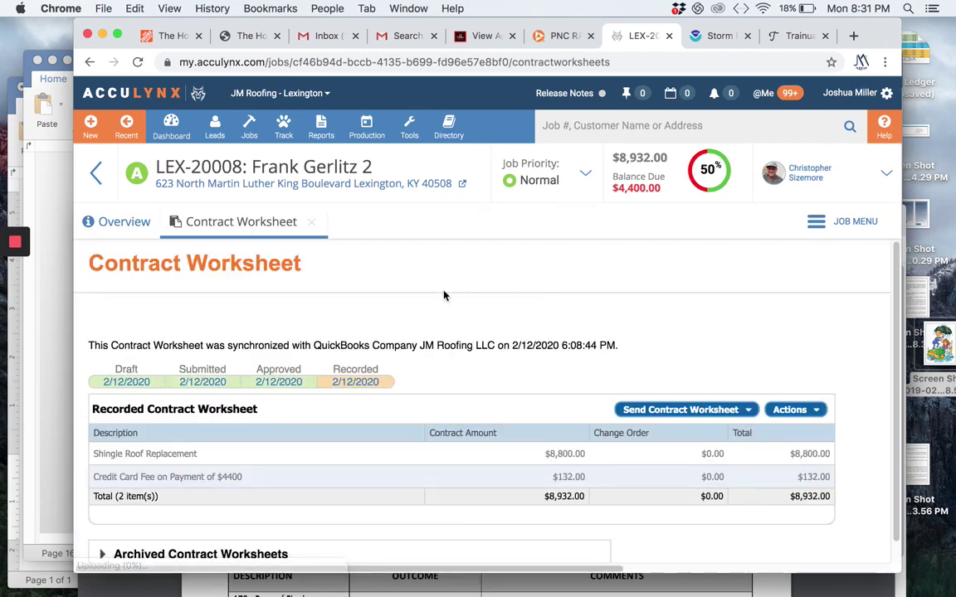
pyautogui.scroll(-1, 437, 288)
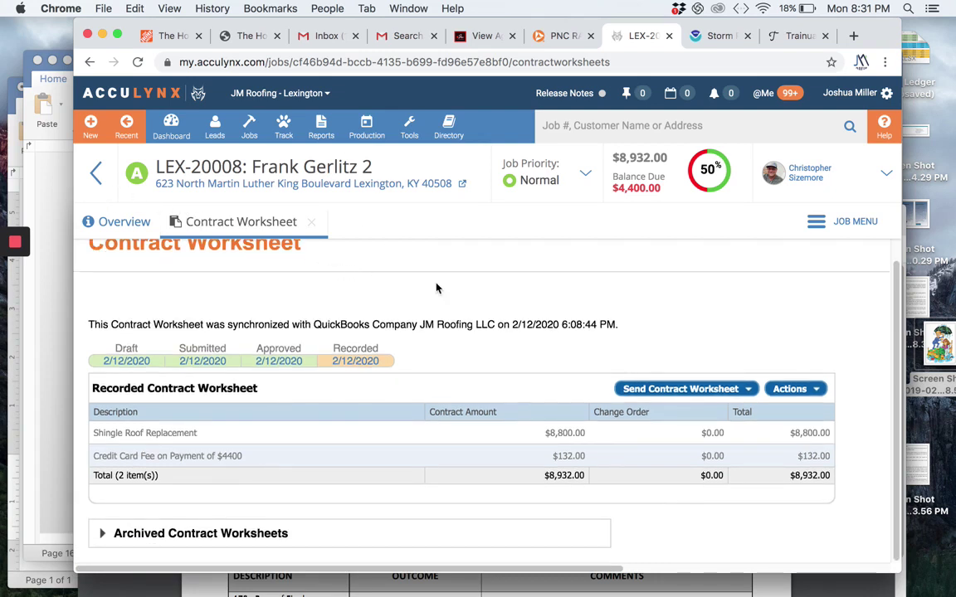
pyautogui.click(791, 392)
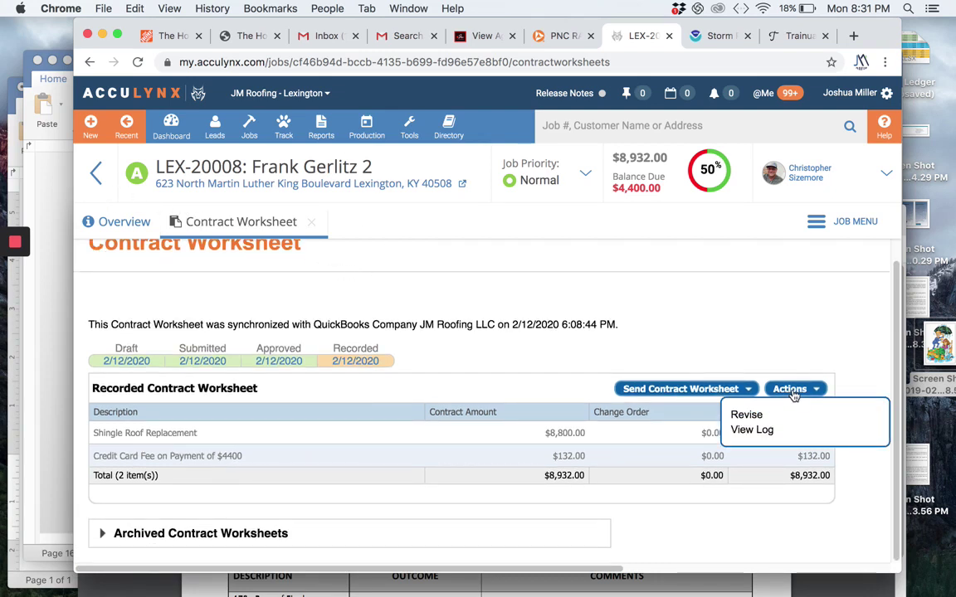
pyautogui.click(746, 416)
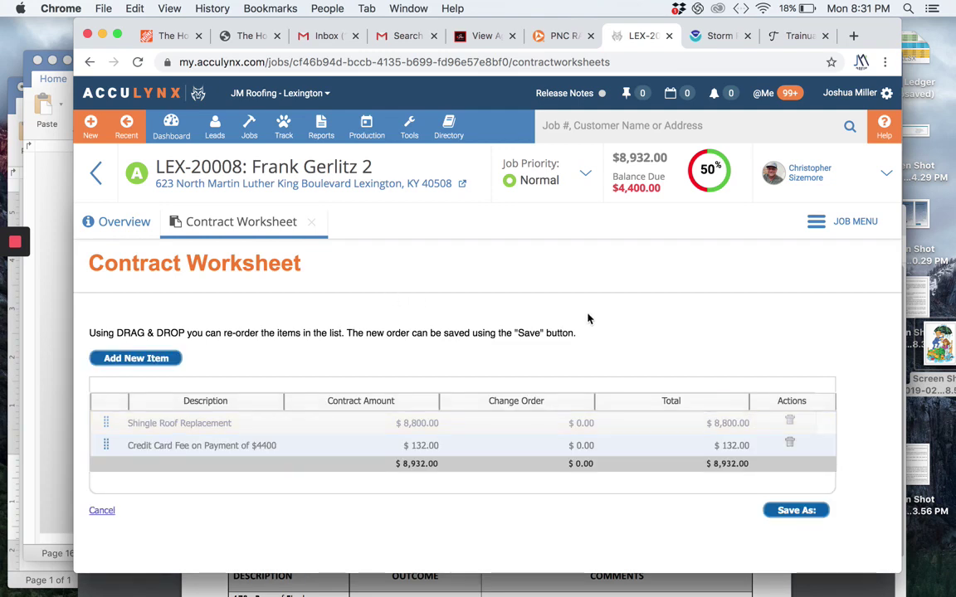
# Add a new item to the contract worksheet with the description "Replace 3 Sheet so Plywood @ $75 per sheet"
pyautogui.click(162, 359)
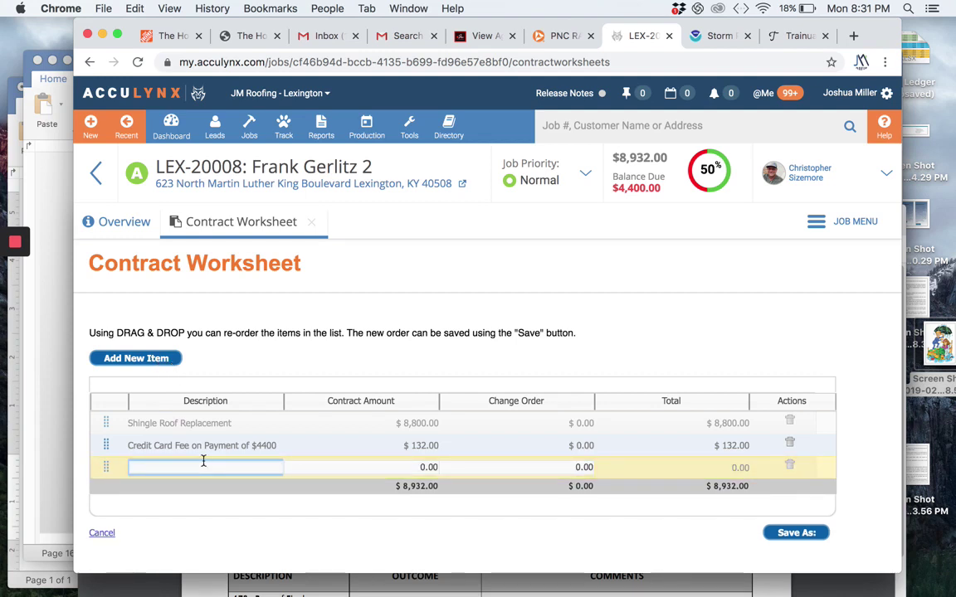
pyautogui.write('Replace 3 She')
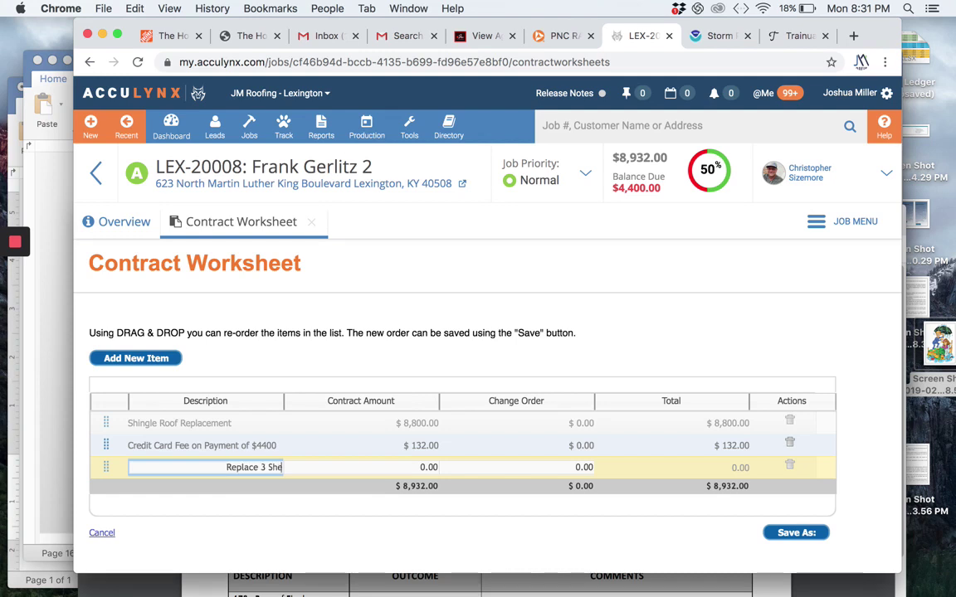
pyautogui.write('et so fPlywoo')
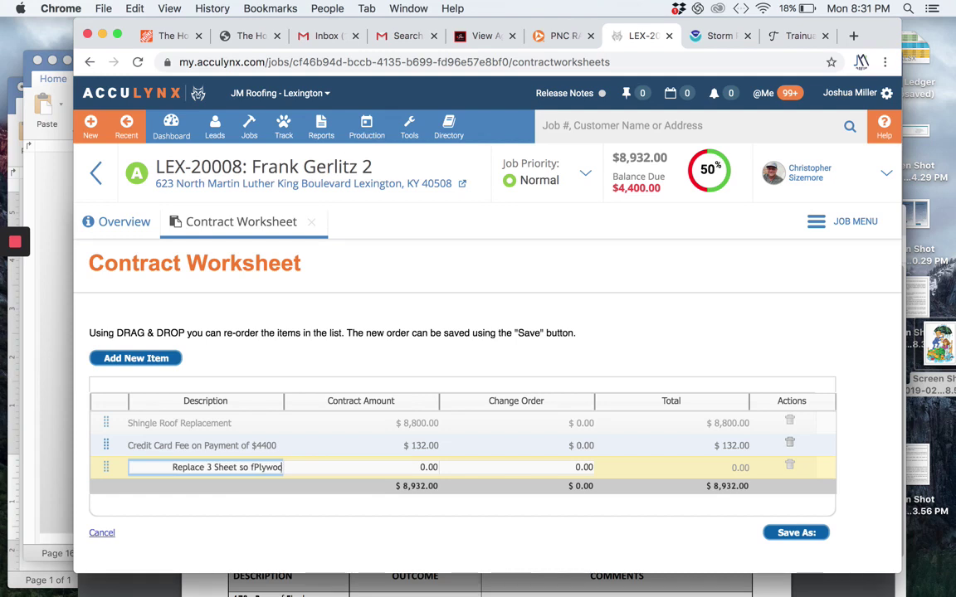
pyautogui.press('BackSpace')
pyautogui.press('BackSpace')
pyautogui.press('BackSpace')
pyautogui.press('BackSpace')
pyautogui.press('BackSpace')
pyautogui.press('BackSpace')
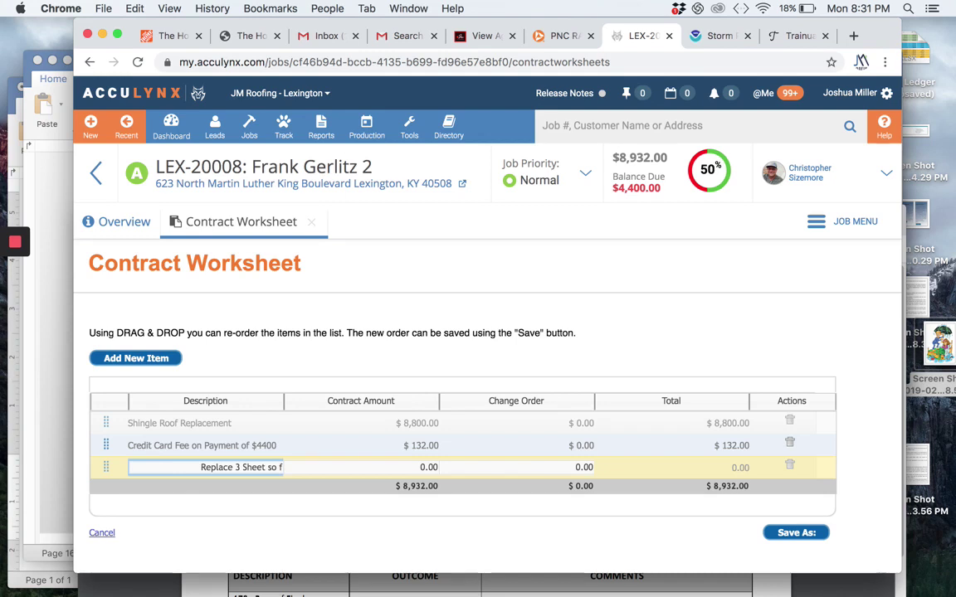
pyautogui.press('BackSpace')
pyautogui.write('Plywood')
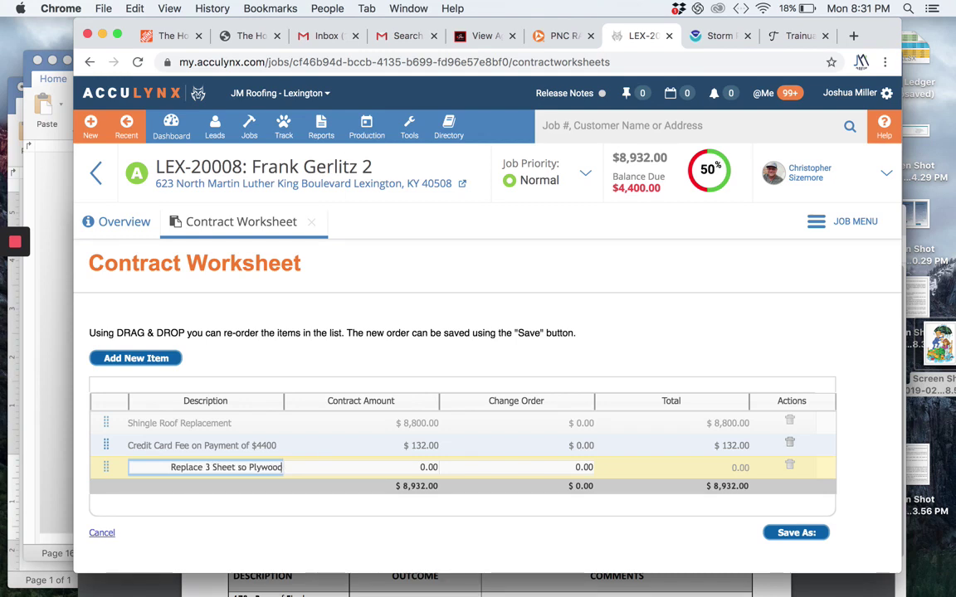
pyautogui.write(' @ $')
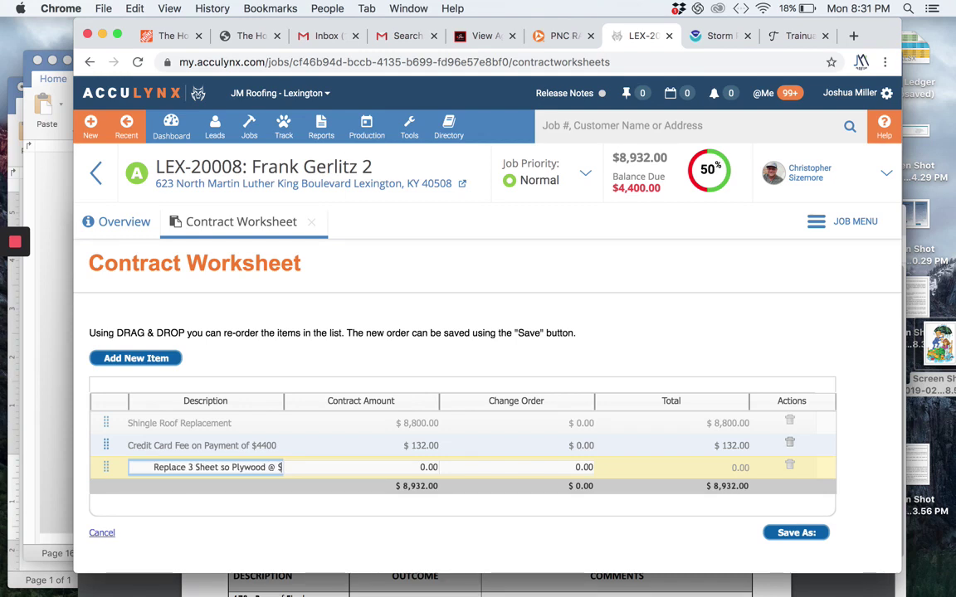
pyautogui.write('75 per shee')
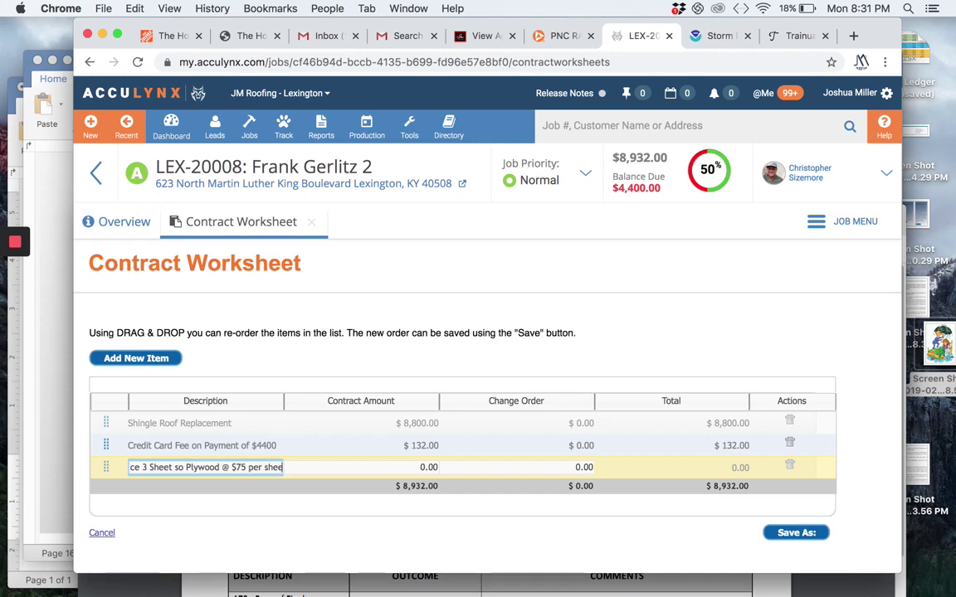
pyautogui.write('t')
pyautogui.press('Tab')
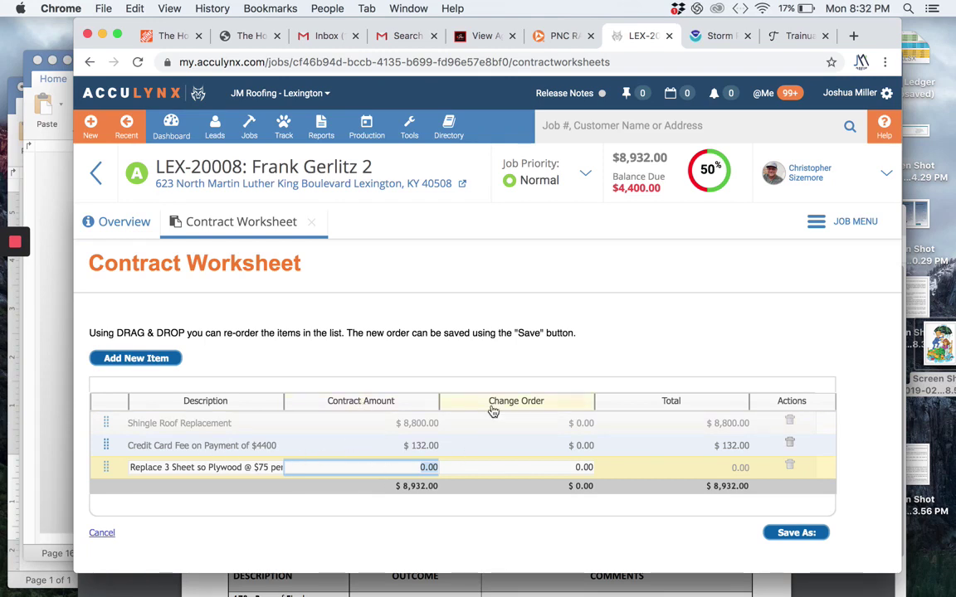
# Set the plywood item's change order amount to 225.00, save the worksheet as Approved and refresh the job's balance
pyautogui.click(543, 471)
pyautogui.write('225')
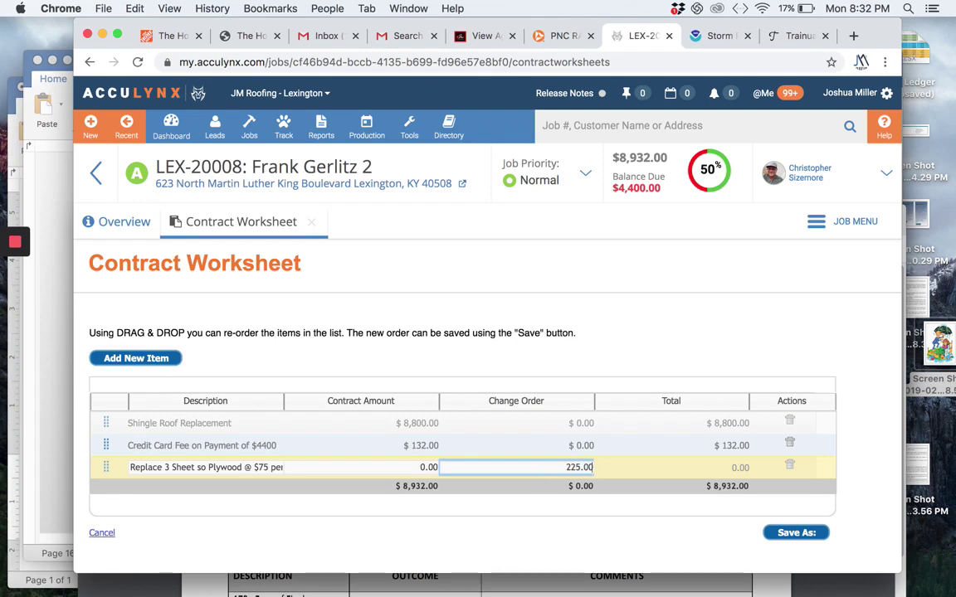
pyautogui.click(794, 532)
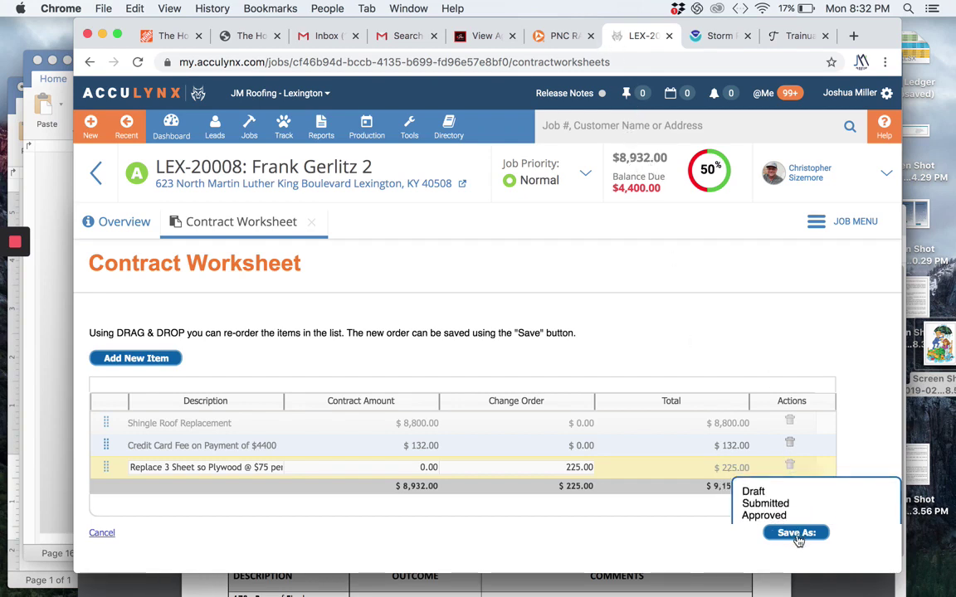
pyautogui.click(775, 512)
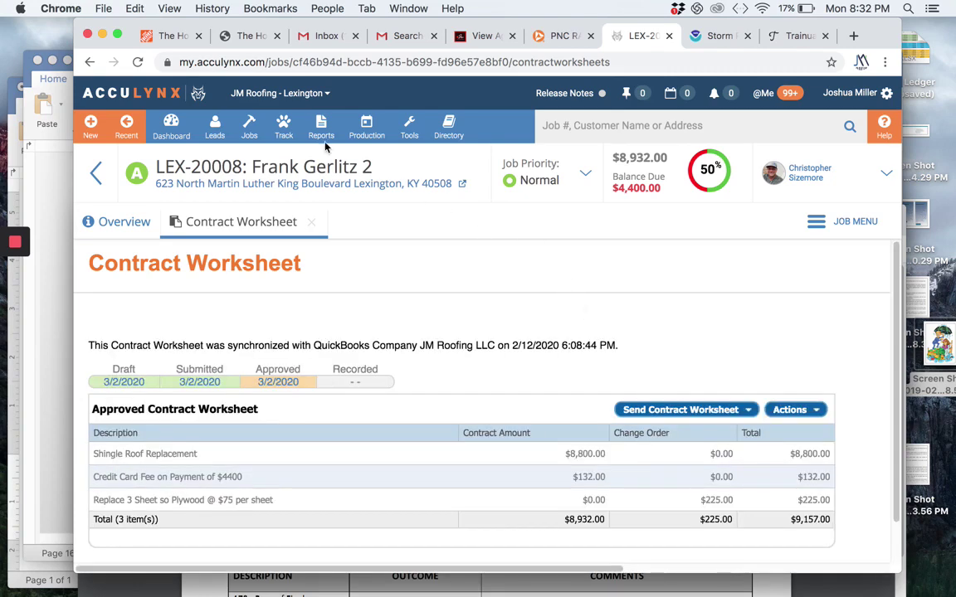
pyautogui.click(135, 60)
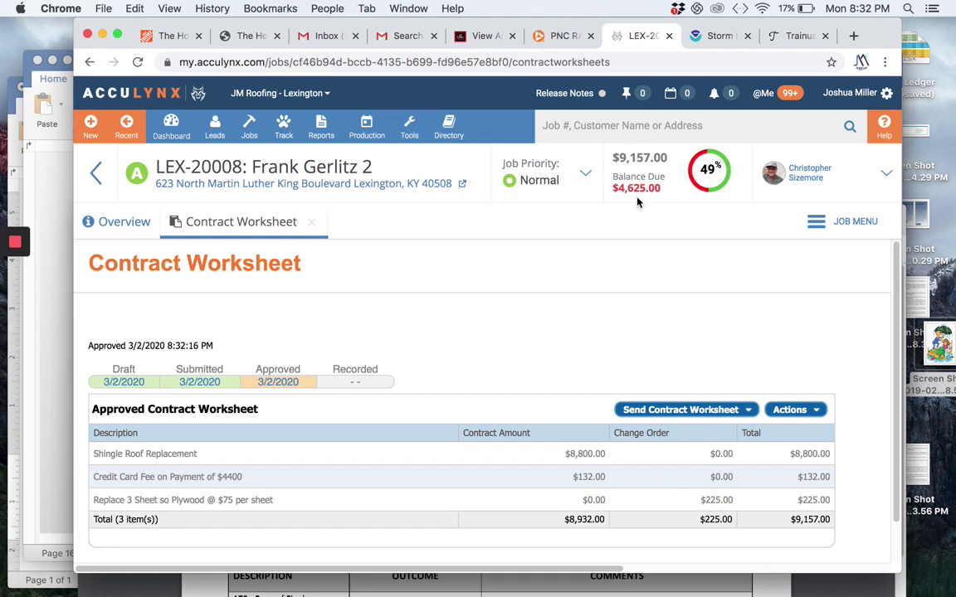
# Revise the approved contract worksheet to delete the plywood replacement item, and save it as Approved
pyautogui.click(816, 412)
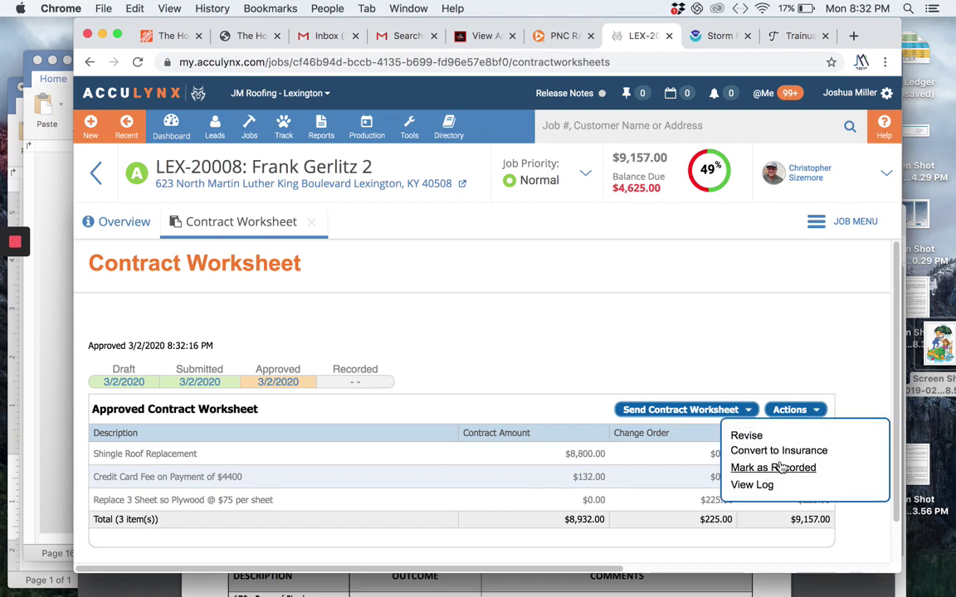
pyautogui.click(746, 436)
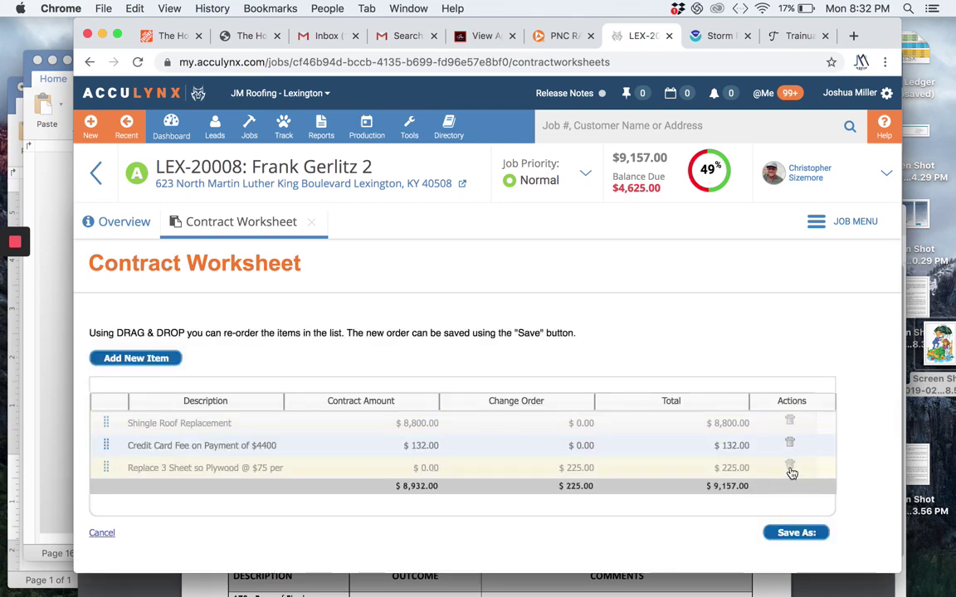
pyautogui.click(790, 466)
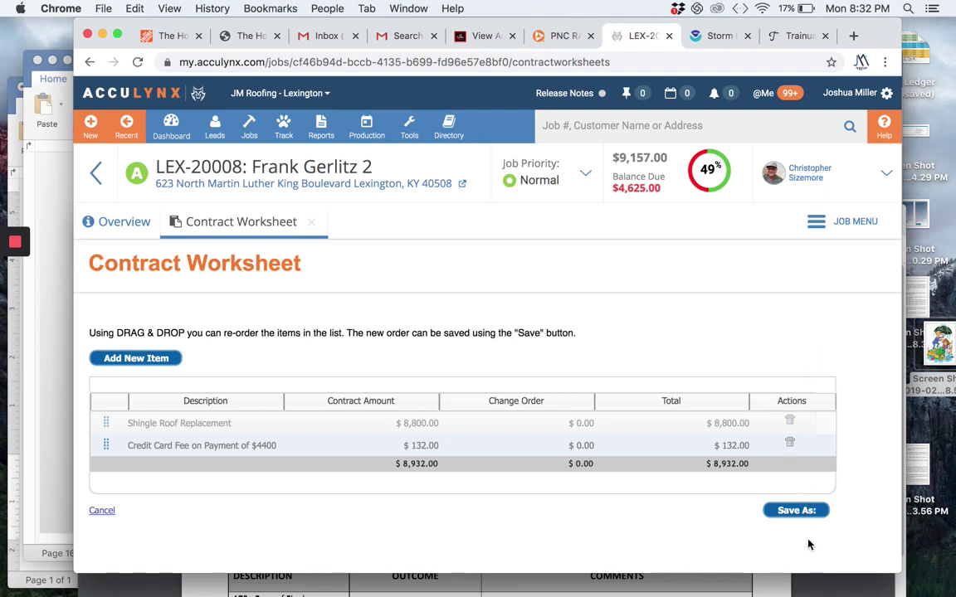
pyautogui.click(798, 511)
pyautogui.click(776, 490)
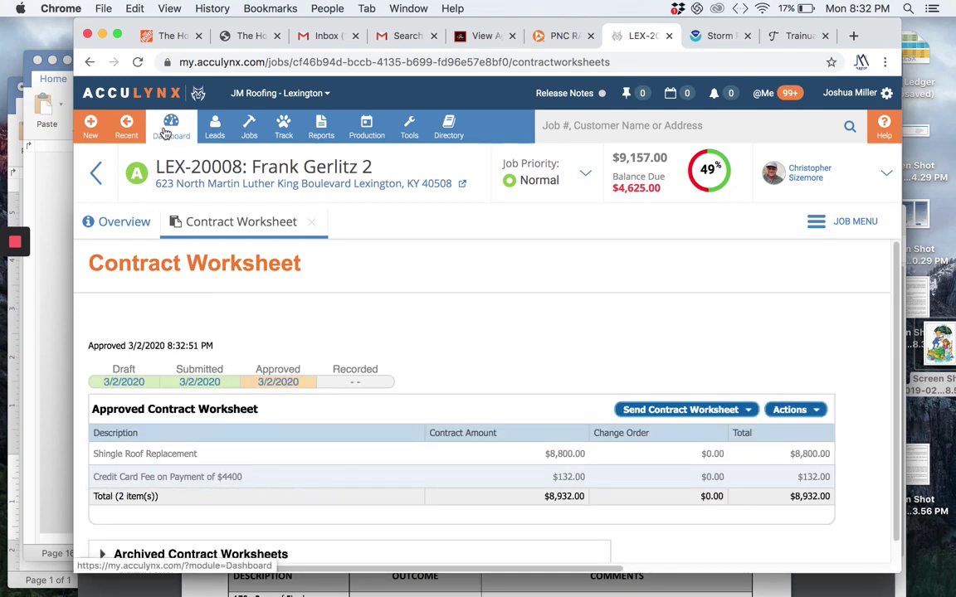
# Open the job's documents from its overview and look through the folders and last month's files
pyautogui.click(101, 221)
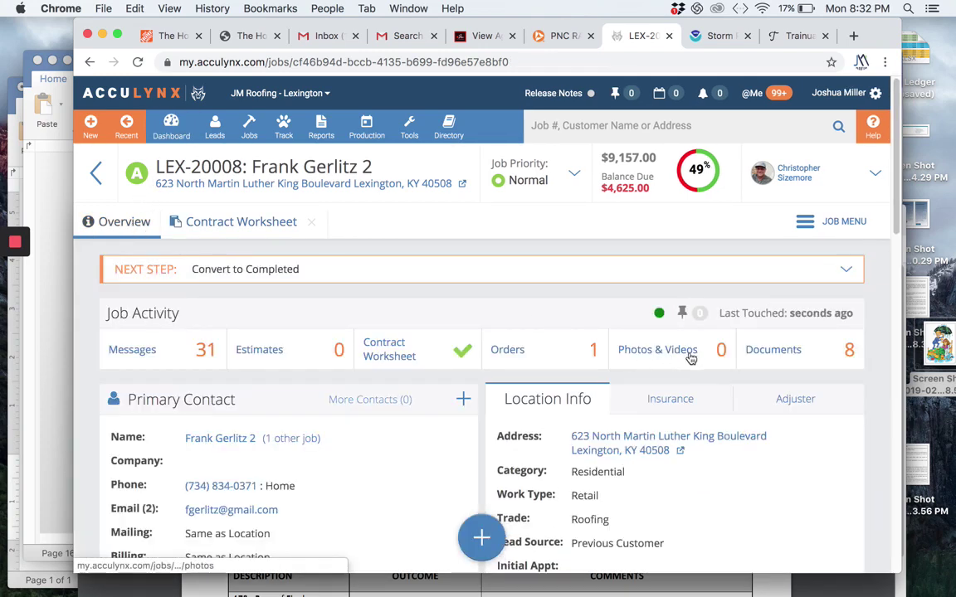
pyautogui.click(770, 355)
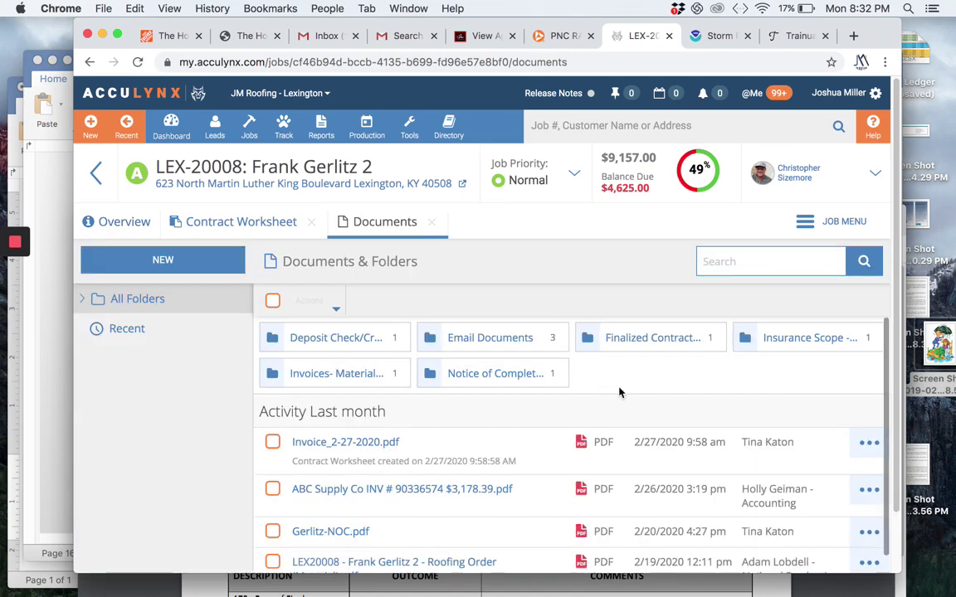
pyautogui.scroll(-1, 611, 387)
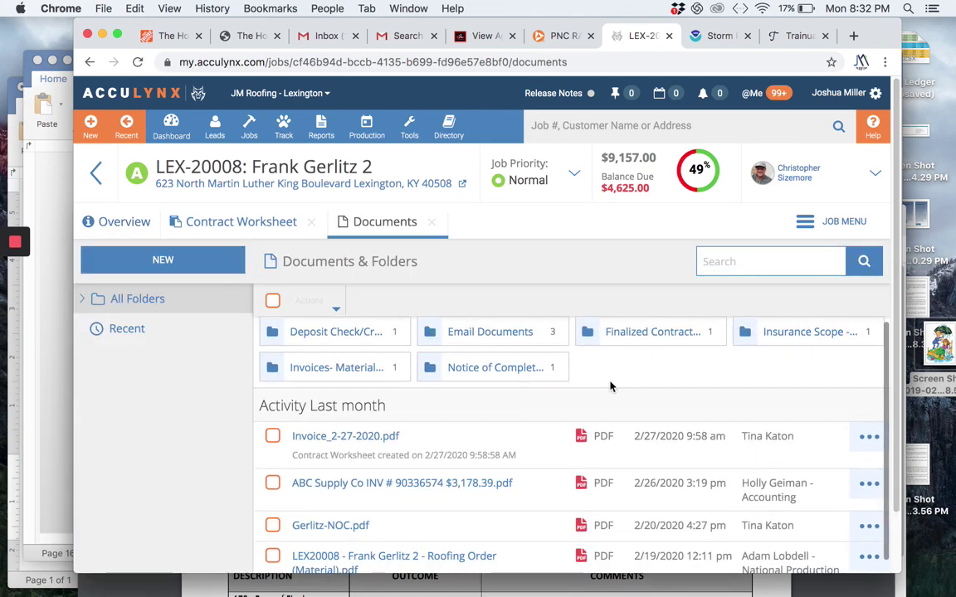
pyautogui.scroll(-1, 564, 368)
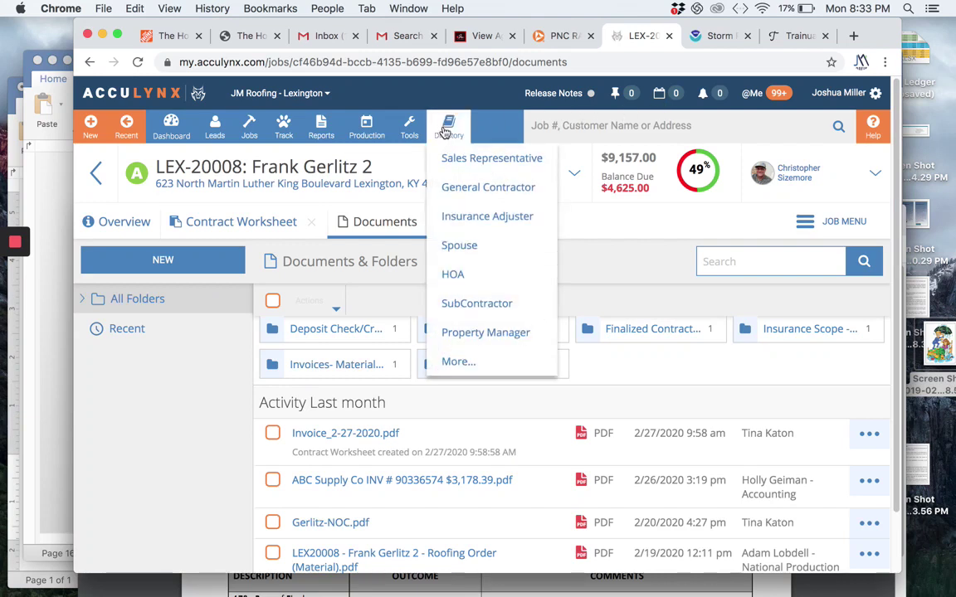
# Review the job's Photos & Videos, Documents and Contract Worksheet pages, ending on the Overview
pyautogui.moveTo(373, 134)
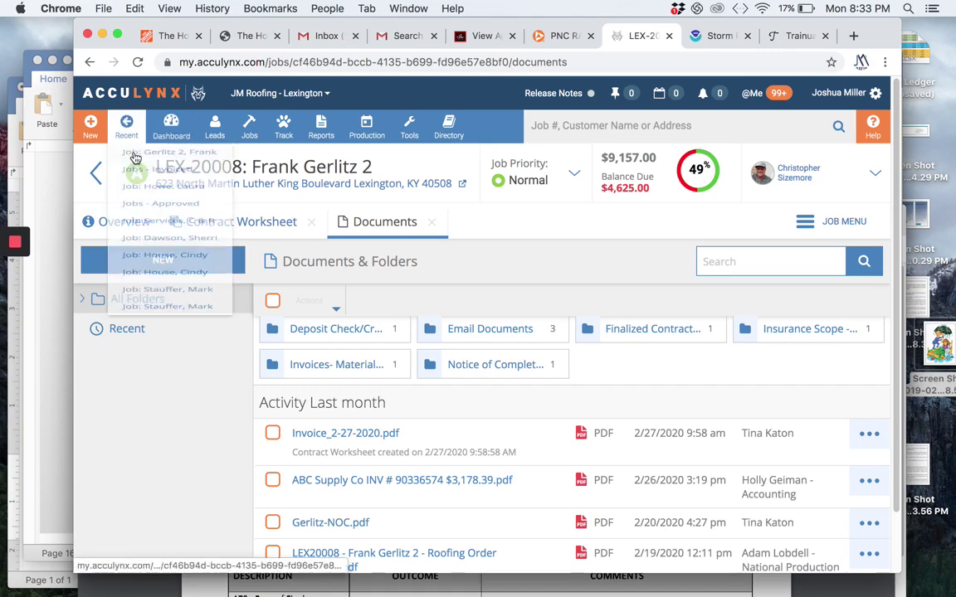
pyautogui.moveTo(135, 143)
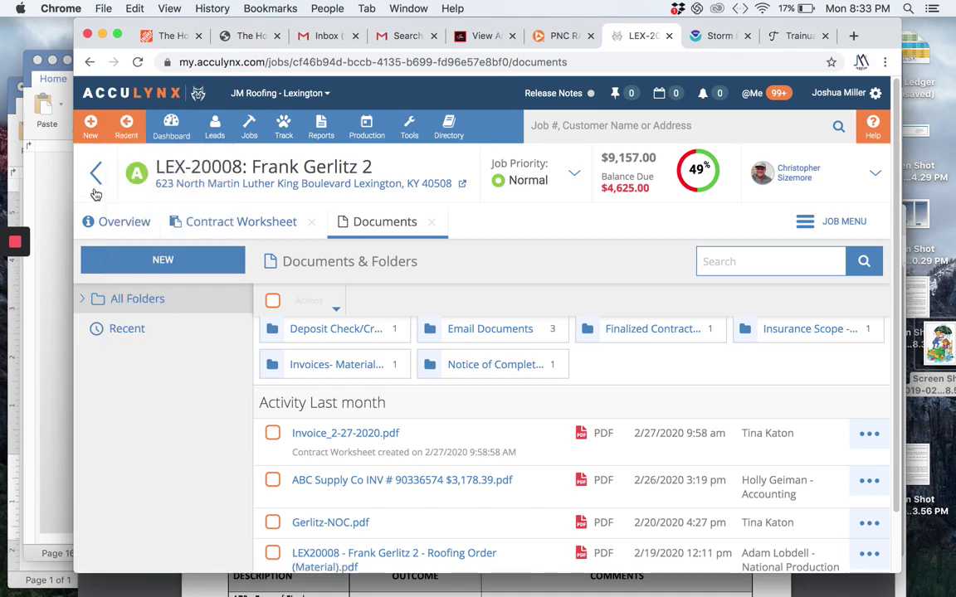
pyautogui.click(121, 220)
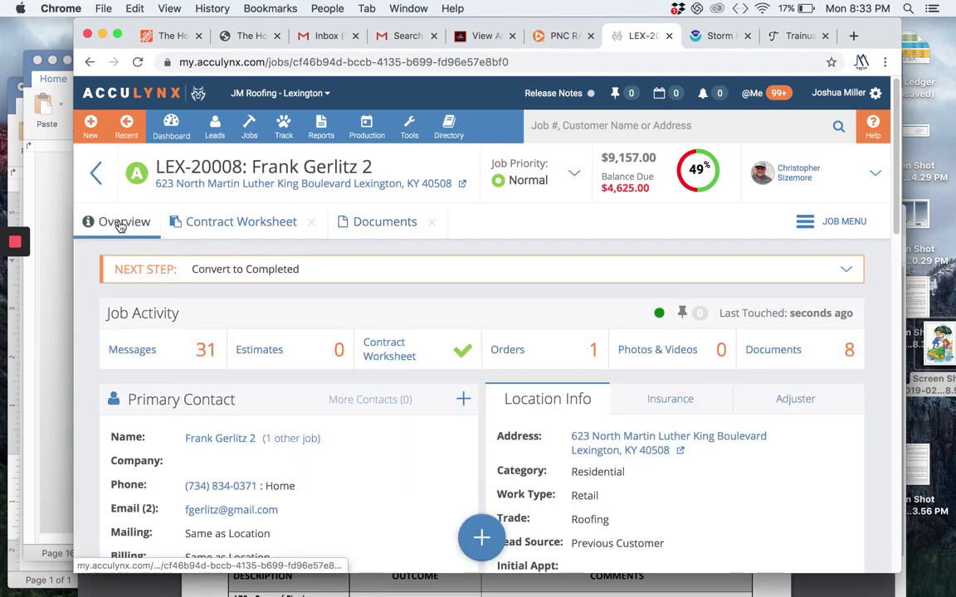
pyautogui.click(657, 354)
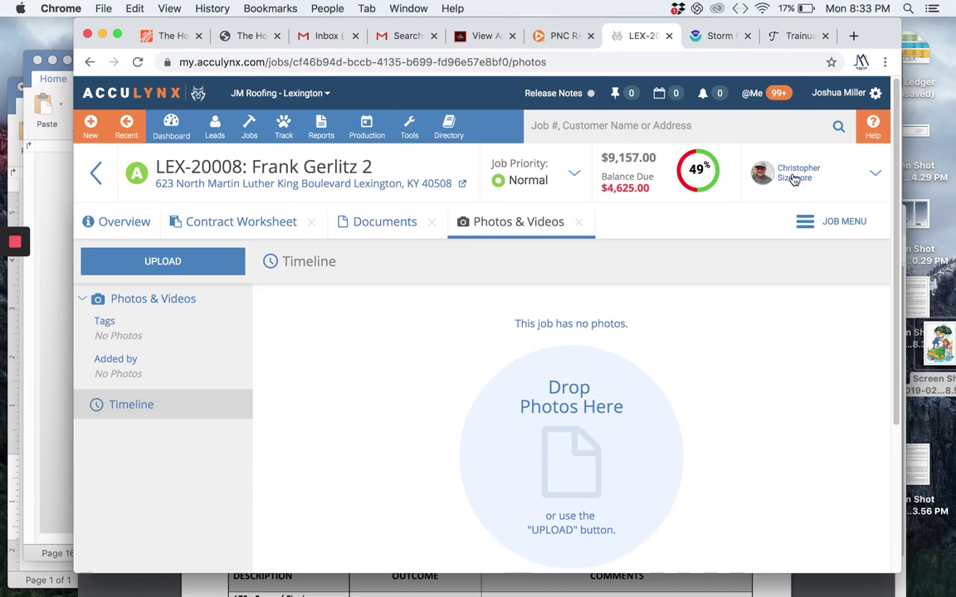
pyautogui.click(371, 226)
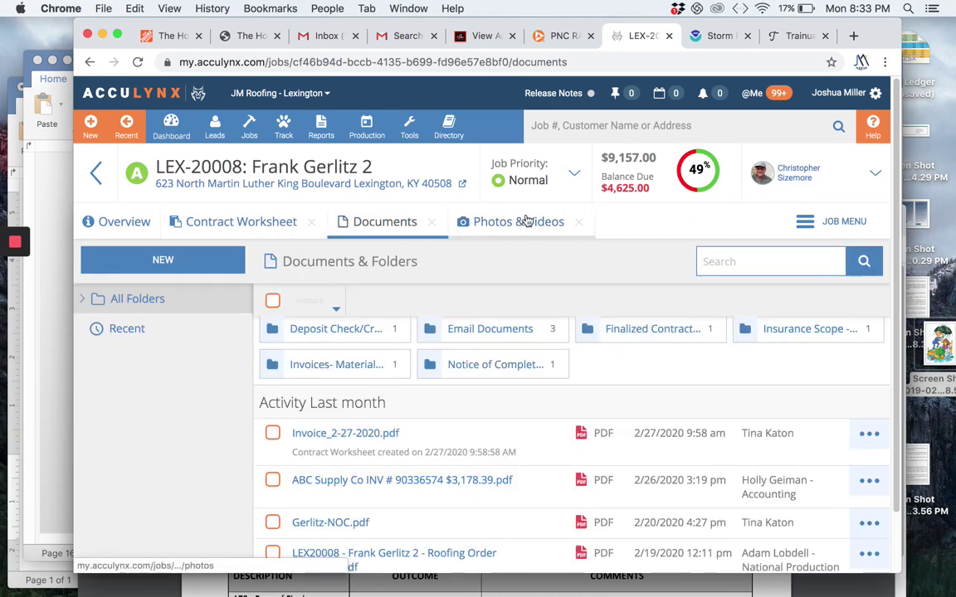
pyautogui.click(241, 222)
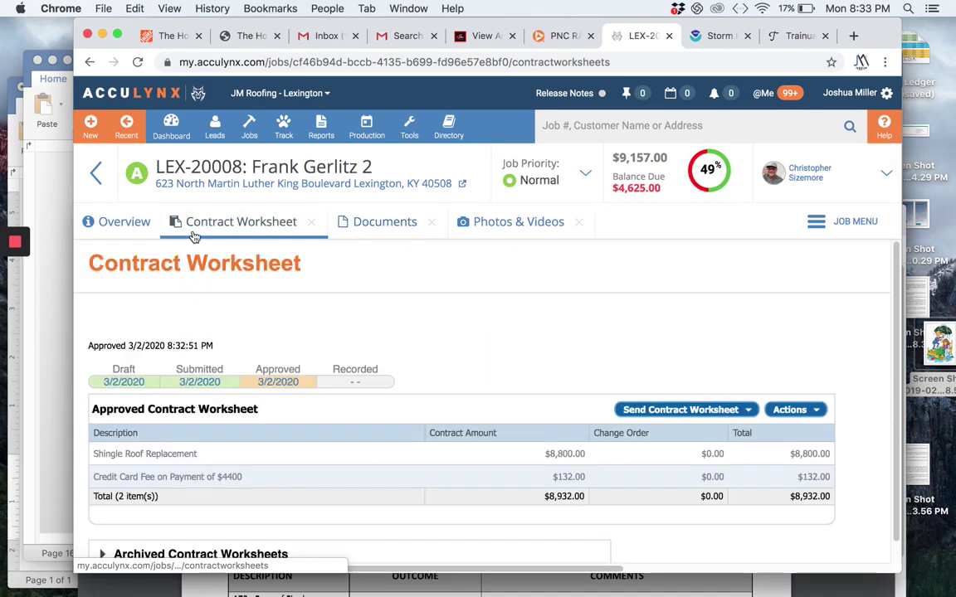
pyautogui.click(126, 222)
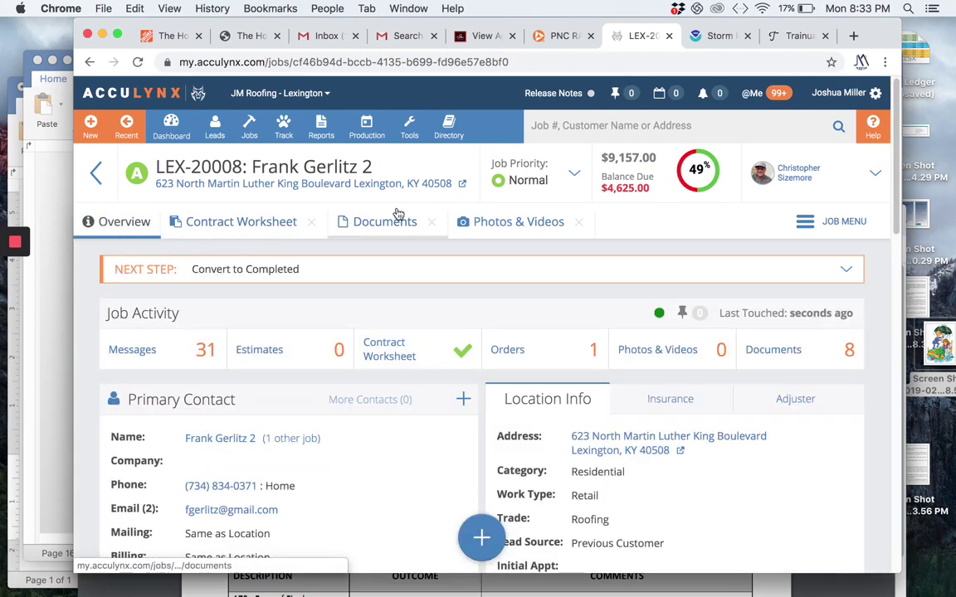
# Open the job's documents from the overview and expand All Folders to look through the complete folder list
pyautogui.click(772, 356)
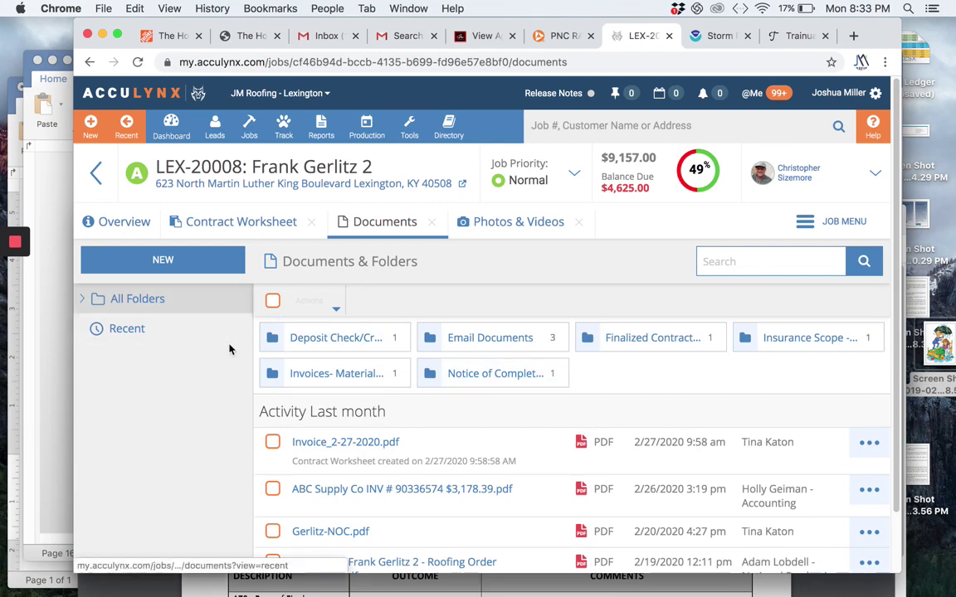
pyautogui.click(91, 304)
pyautogui.scroll(-1, 217, 367)
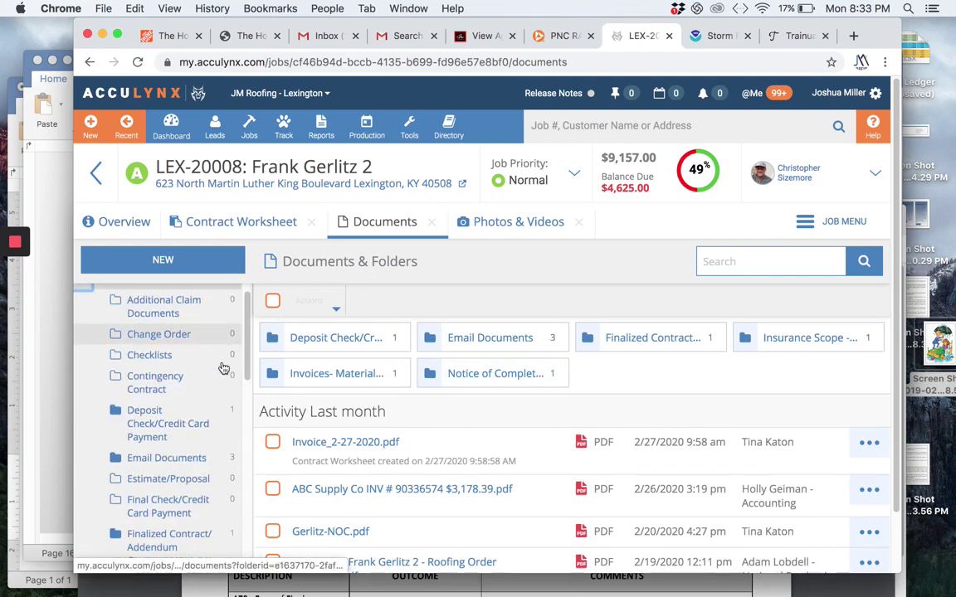
pyautogui.scroll(-10, 210, 367)
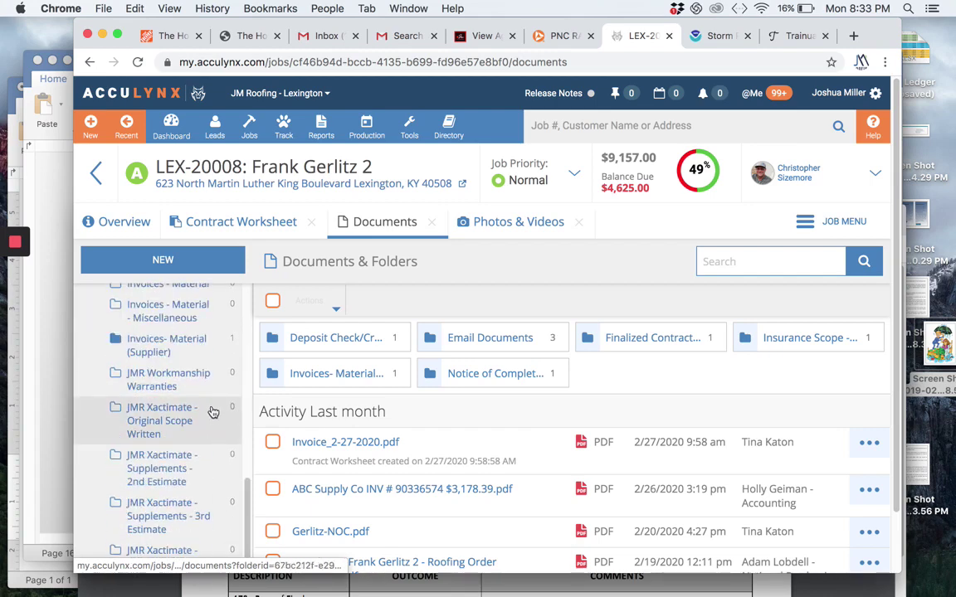
# Look back up through the Xactimate, warranty and invoice folders in the job's folder list
pyautogui.scroll(1, 218, 371)
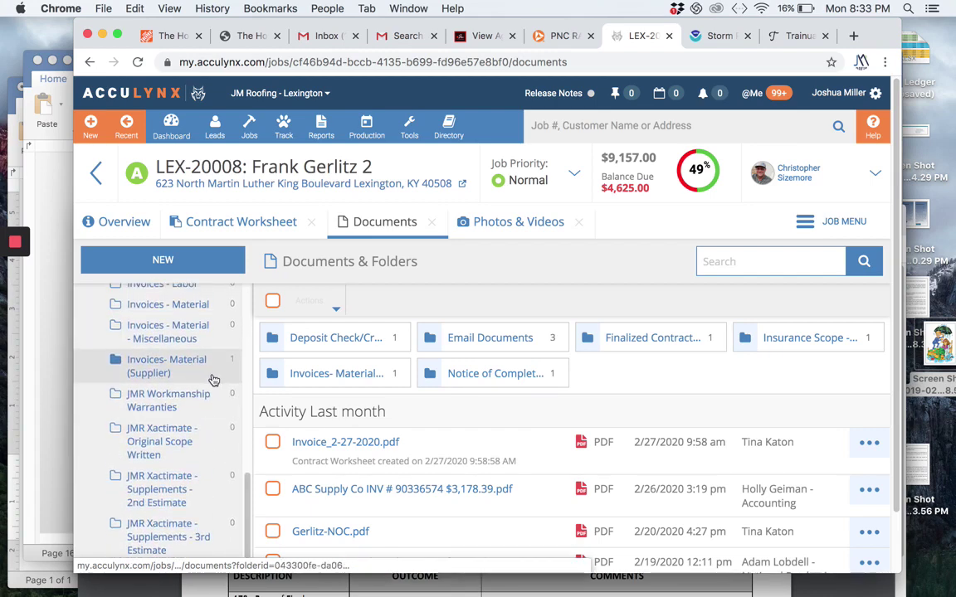
pyautogui.scroll(2, 215, 373)
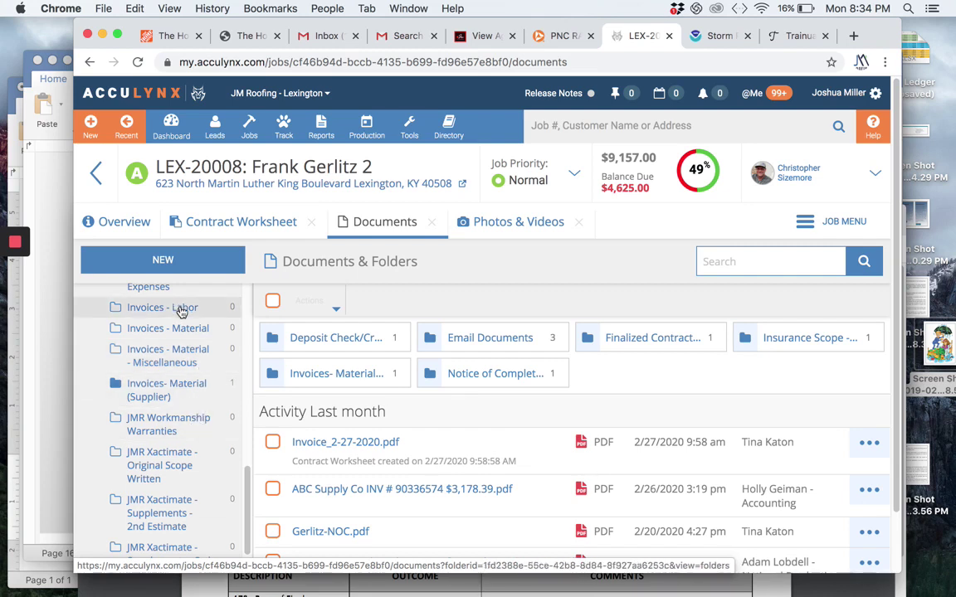
pyautogui.scroll(3, 182, 312)
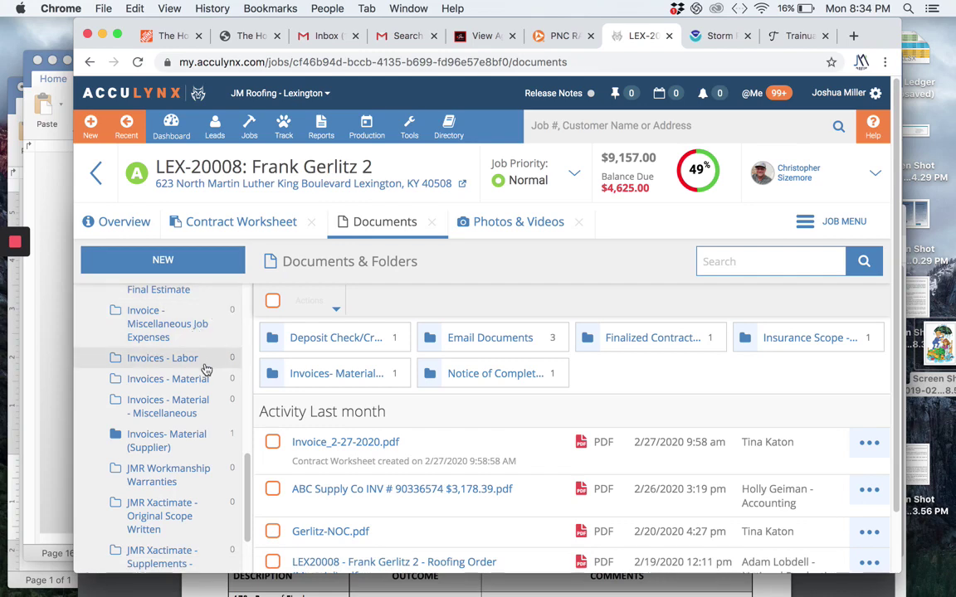
# Return to the job's overview and convert the job to Completed without a comment
pyautogui.click(236, 224)
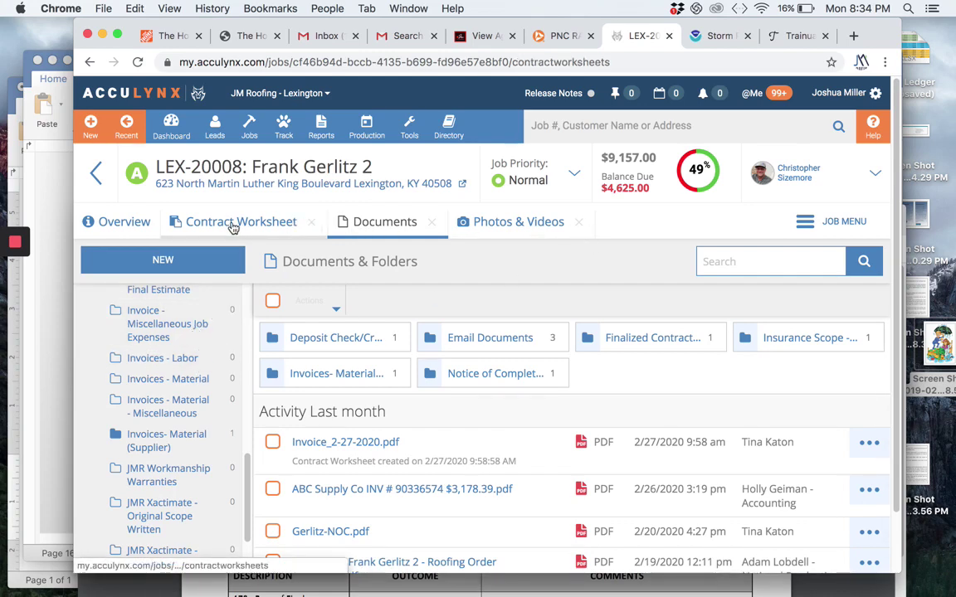
pyautogui.click(125, 224)
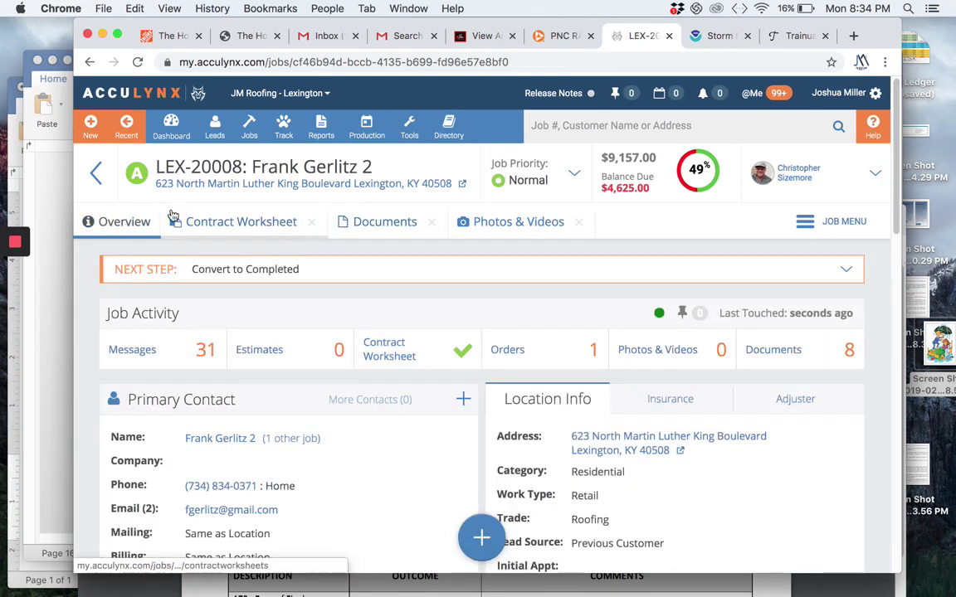
pyautogui.click(270, 274)
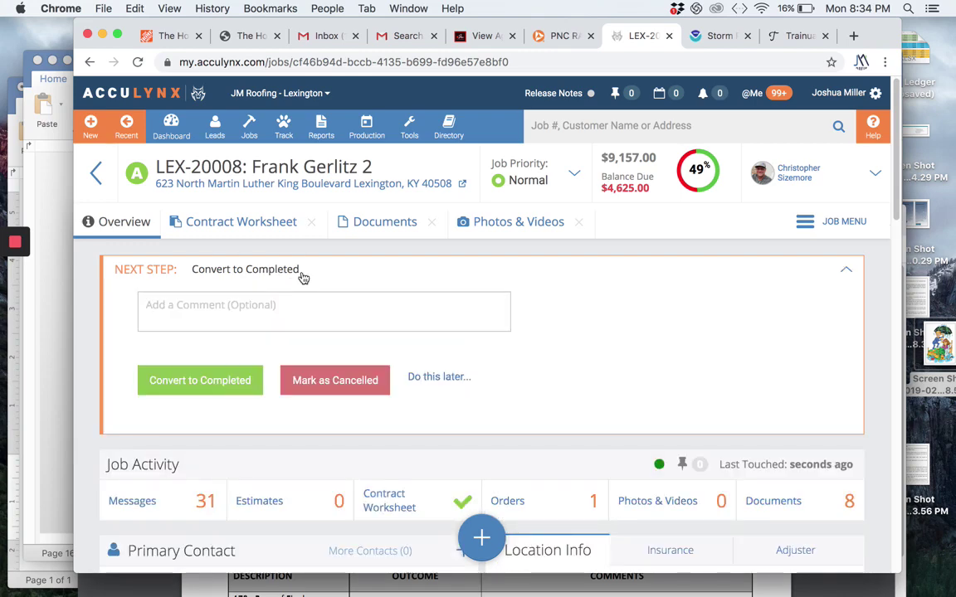
pyautogui.click(233, 390)
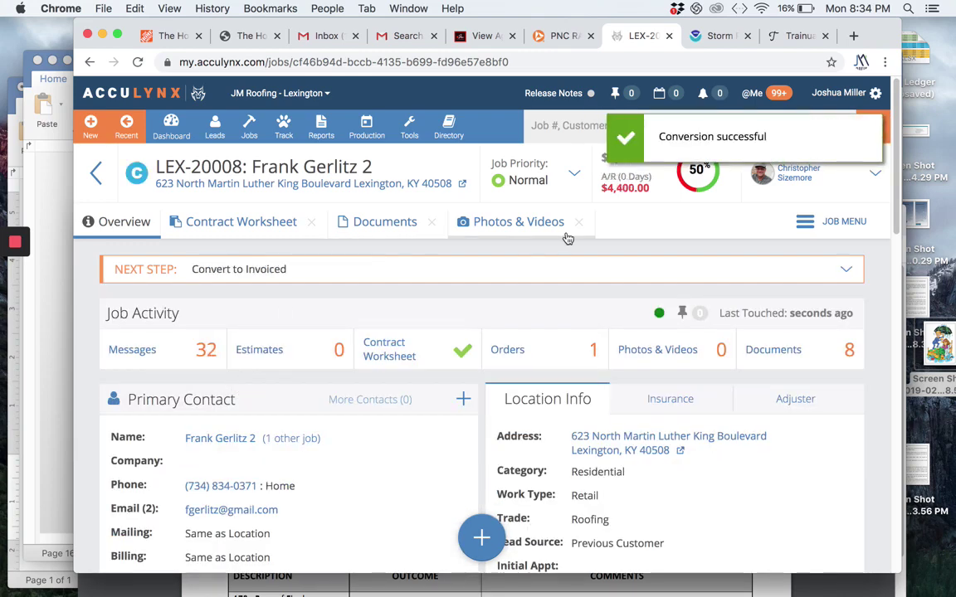
# Open the job's messages and draft a comment, addressed to the coworker by first name, reading "this project is completed. Has been moved over"
pyautogui.click(148, 349)
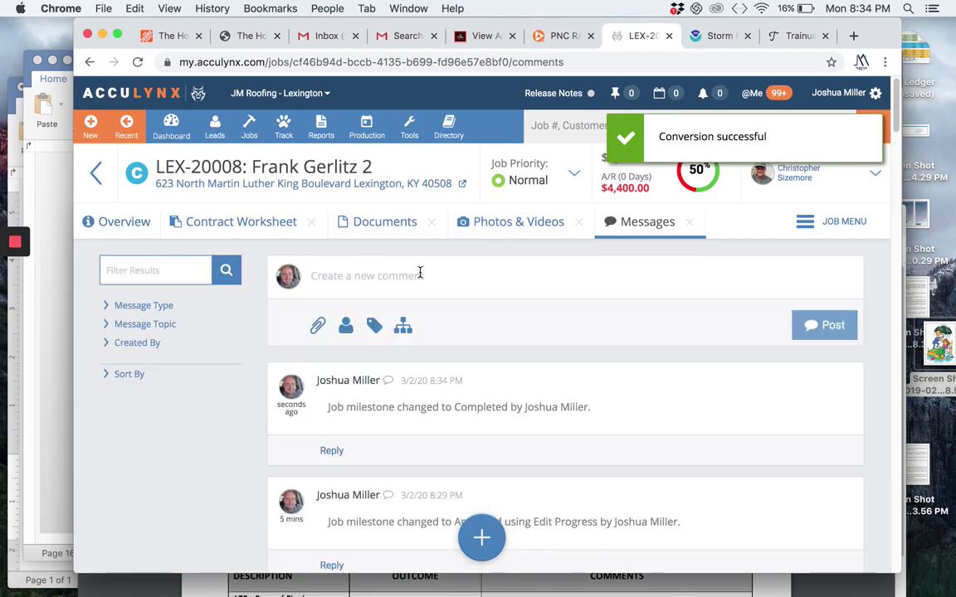
pyautogui.write('Tina, t')
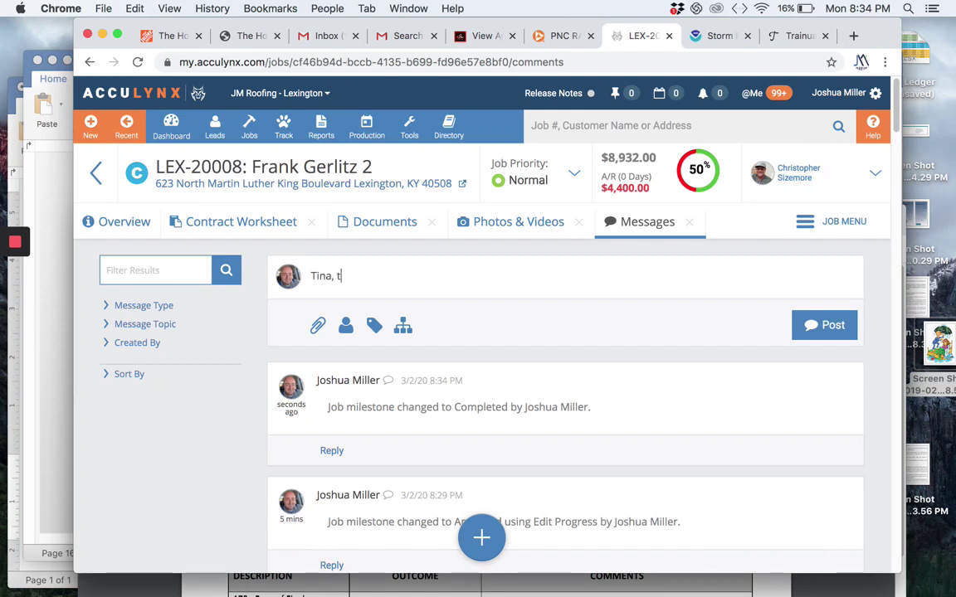
pyautogui.write('his fil')
pyautogui.press('BackSpace')
pyautogui.press('BackSpace')
pyautogui.press('BackSpace')
pyautogui.write('project is completed.')
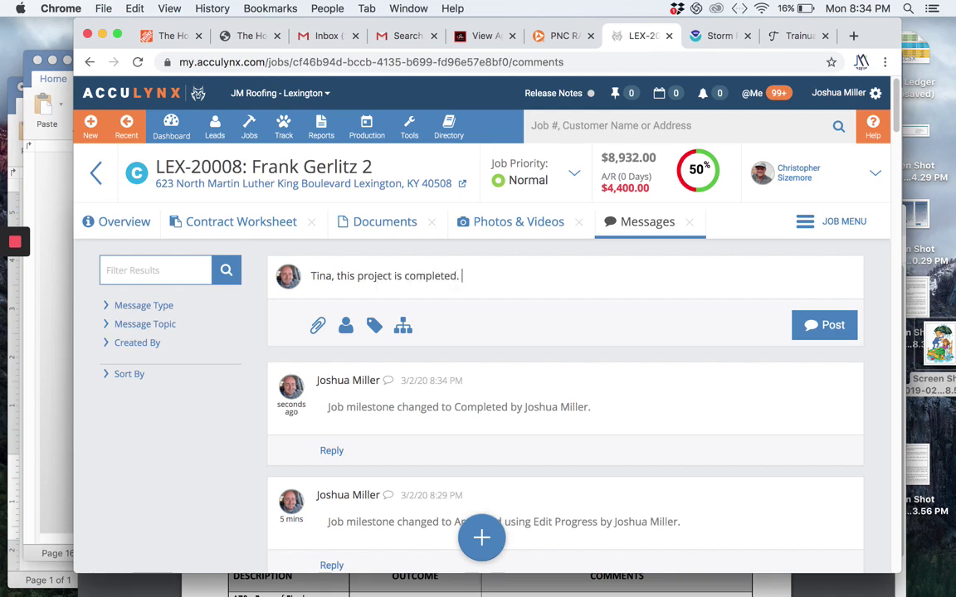
pyautogui.write(' Have')
pyautogui.press('BackSpace')
pyautogui.press('BackSpace')
pyautogui.press('BackSpace')
pyautogui.write('s been moved over')
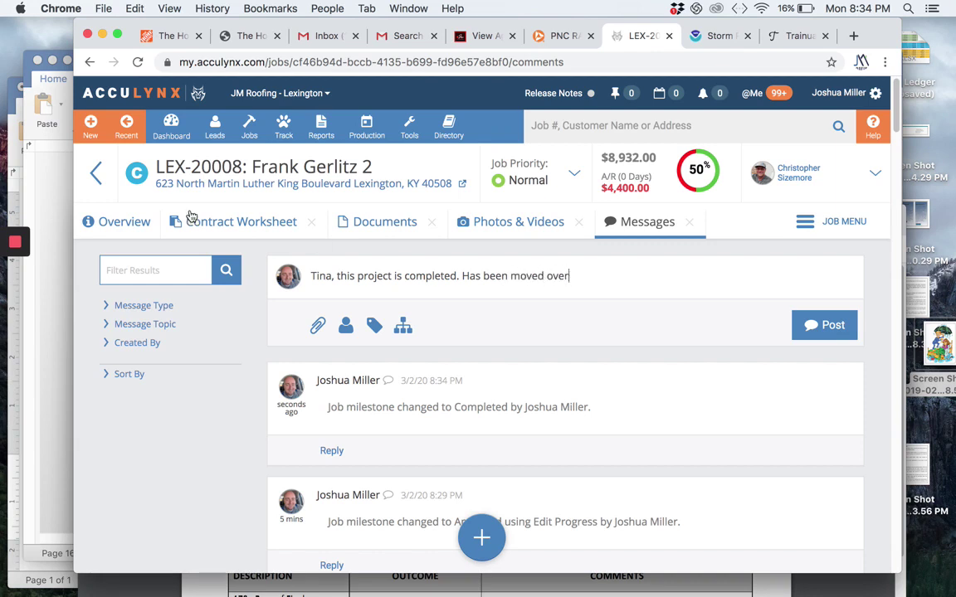
# Add a second paragraph addressed to the accounting coworker: "there were change orders made to the contract worksheet. Please re-record."
pyautogui.click(352, 330)
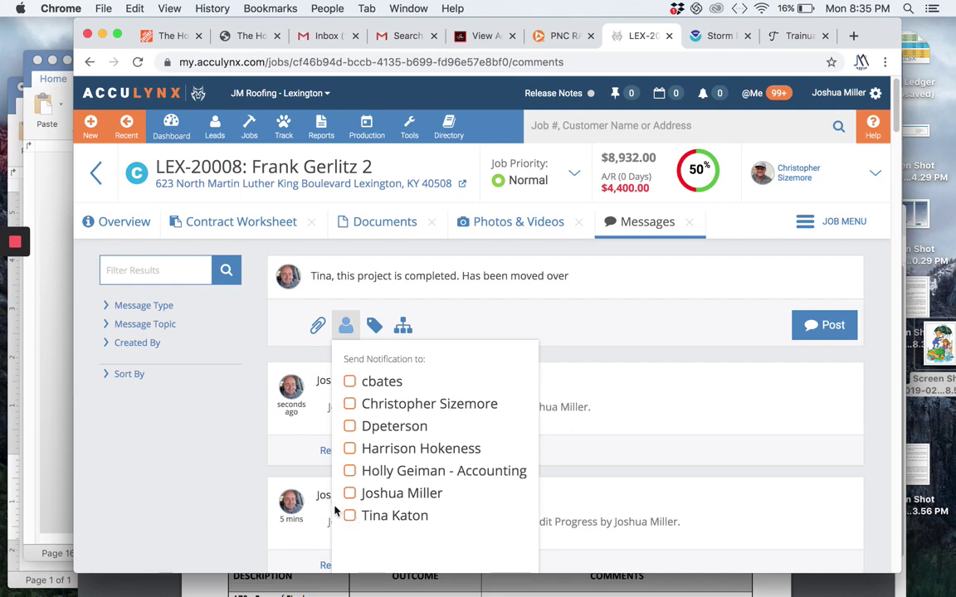
pyautogui.click(581, 274)
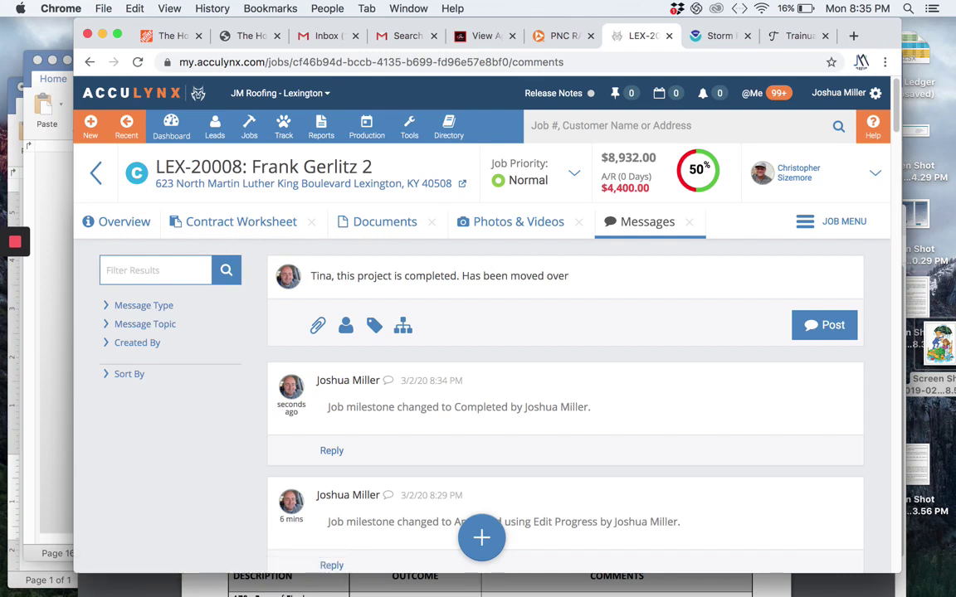
pyautogui.press('Return')
pyautogui.write('Holly,')
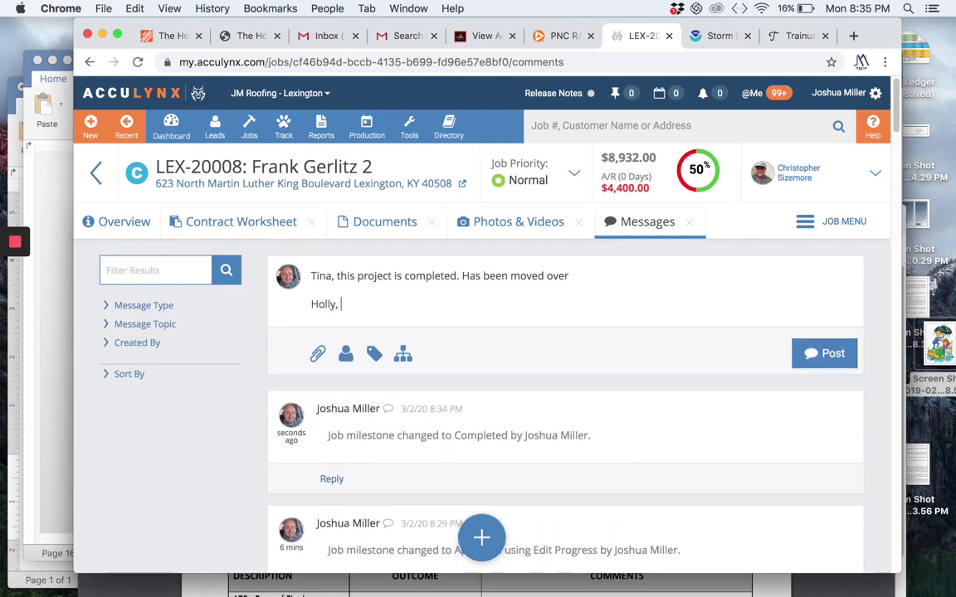
pyautogui.write(' there wer')
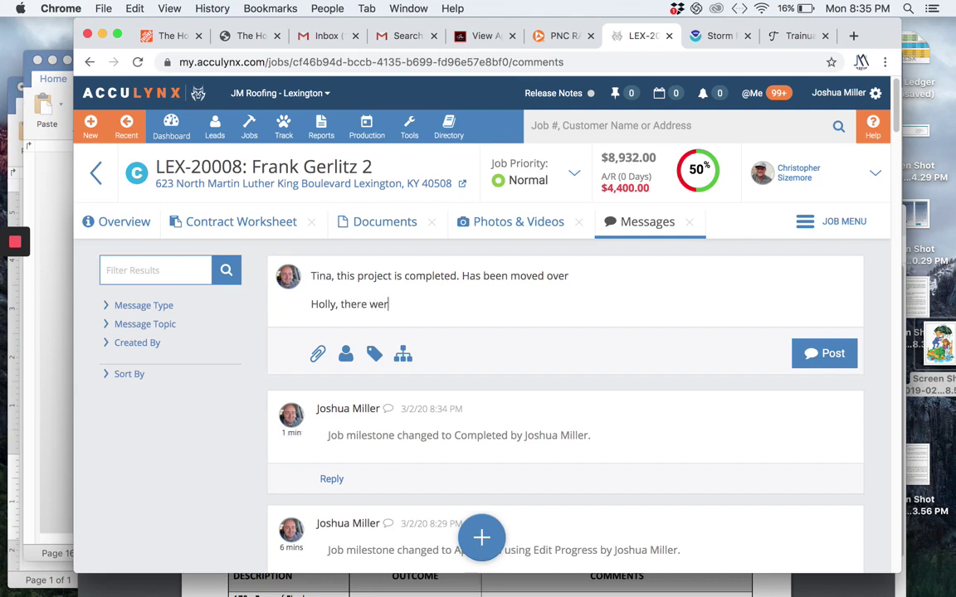
pyautogui.write('e change orders ')
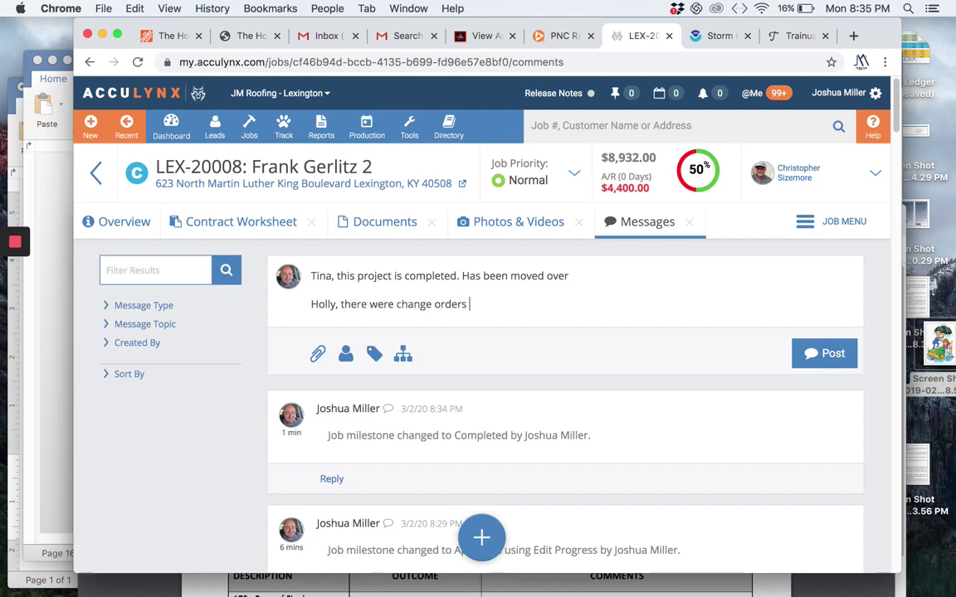
pyautogui.write('made to the cont')
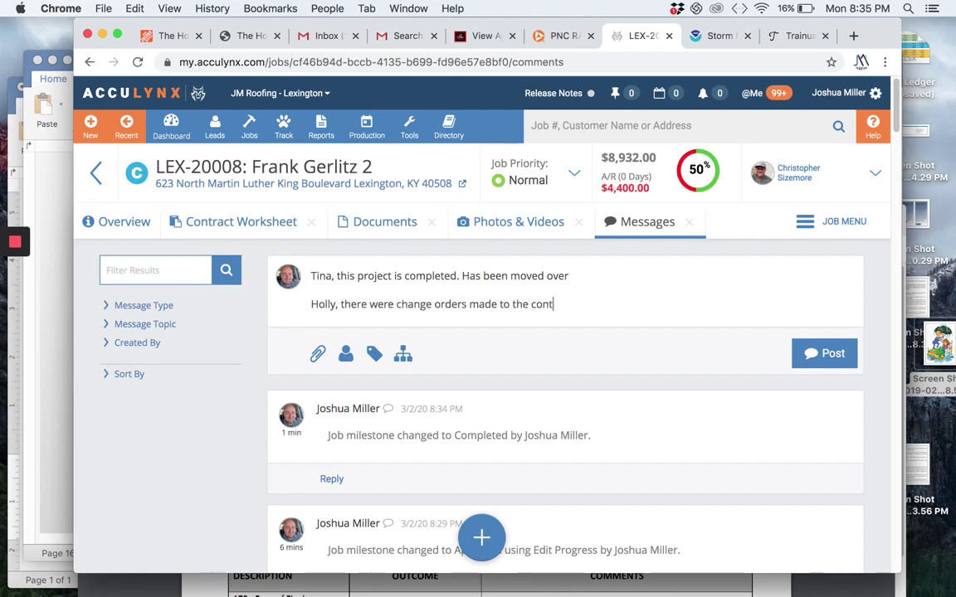
pyautogui.write('ract worksheet')
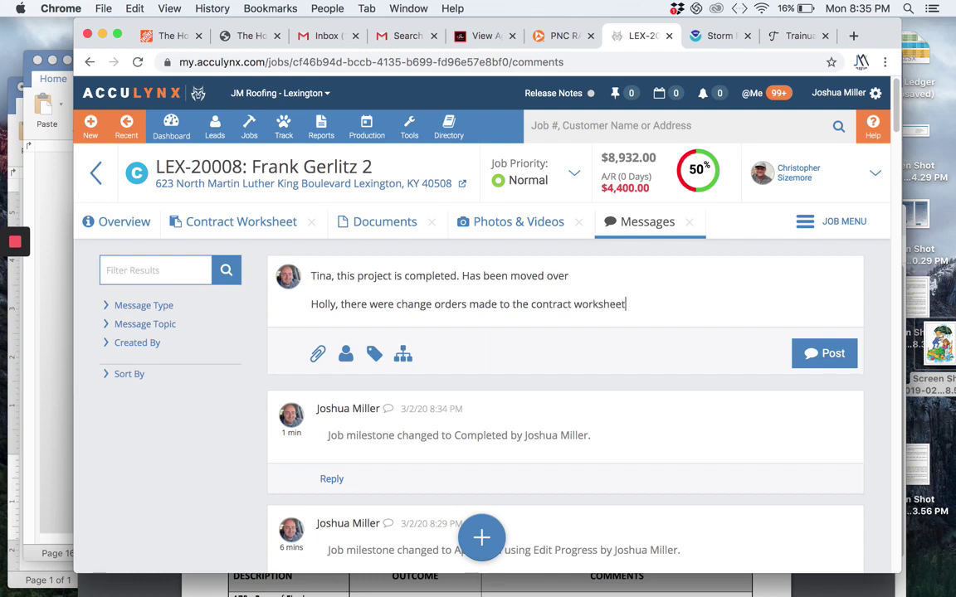
pyautogui.write('. Please re')
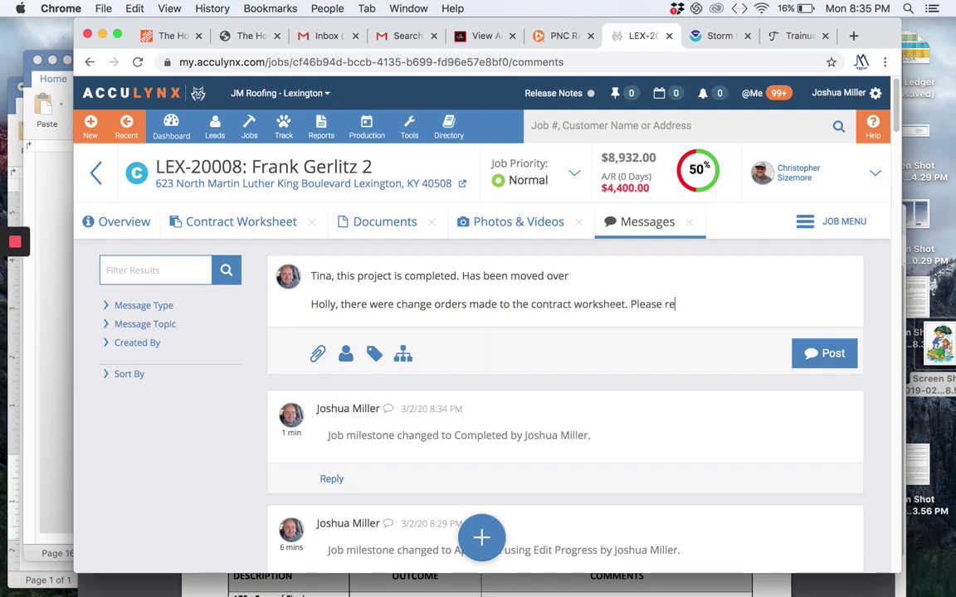
pyautogui.write('-record.')
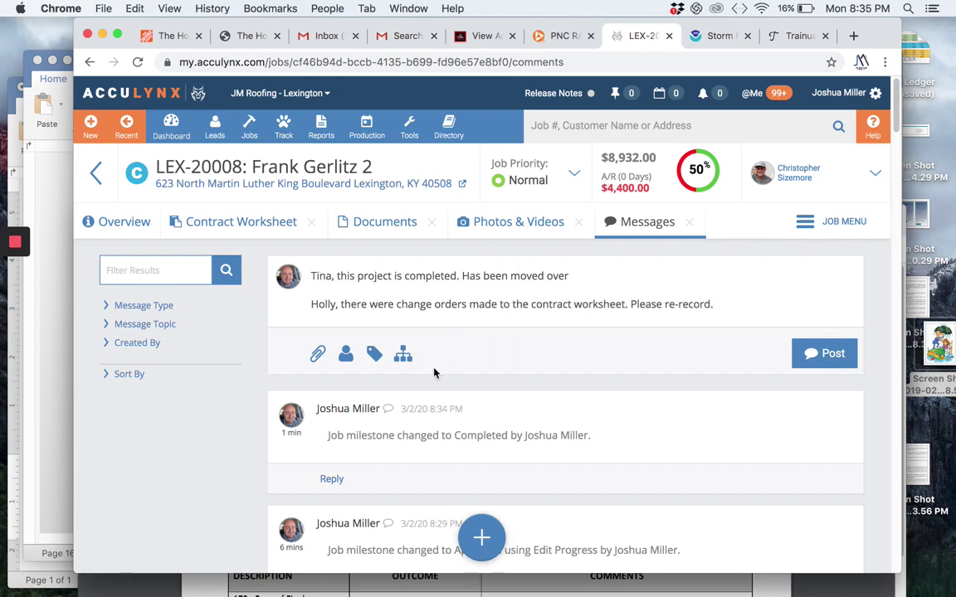
# Set the draft comment to notify the accounting coworker and the other coworker it addresses
pyautogui.click(345, 357)
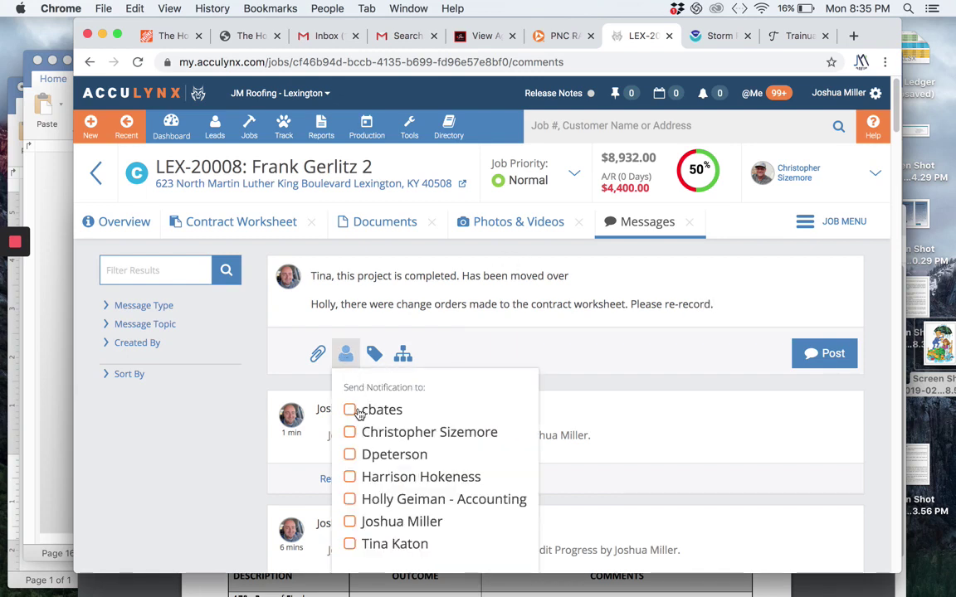
pyautogui.click(349, 501)
pyautogui.click(349, 543)
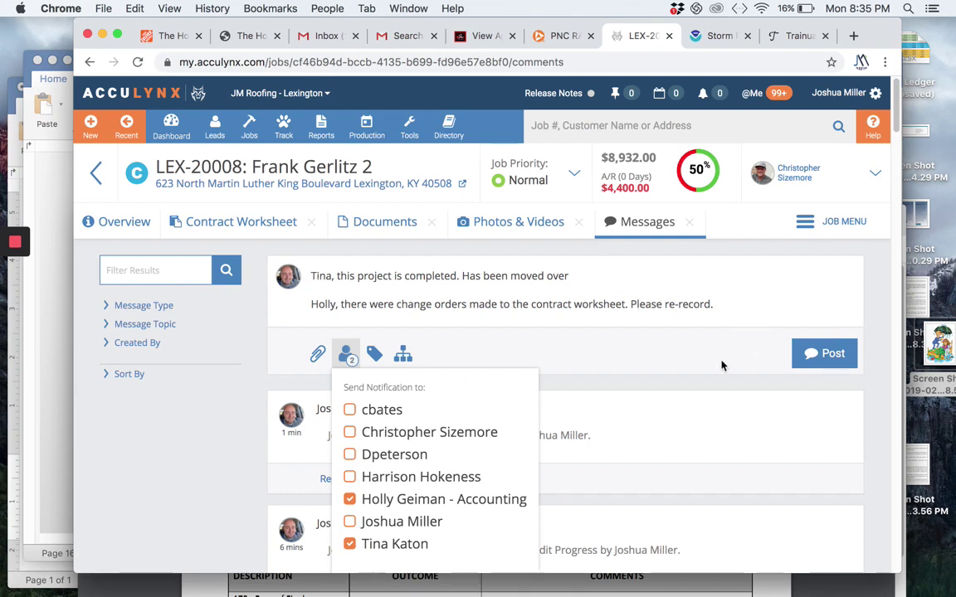
pyautogui.click(742, 358)
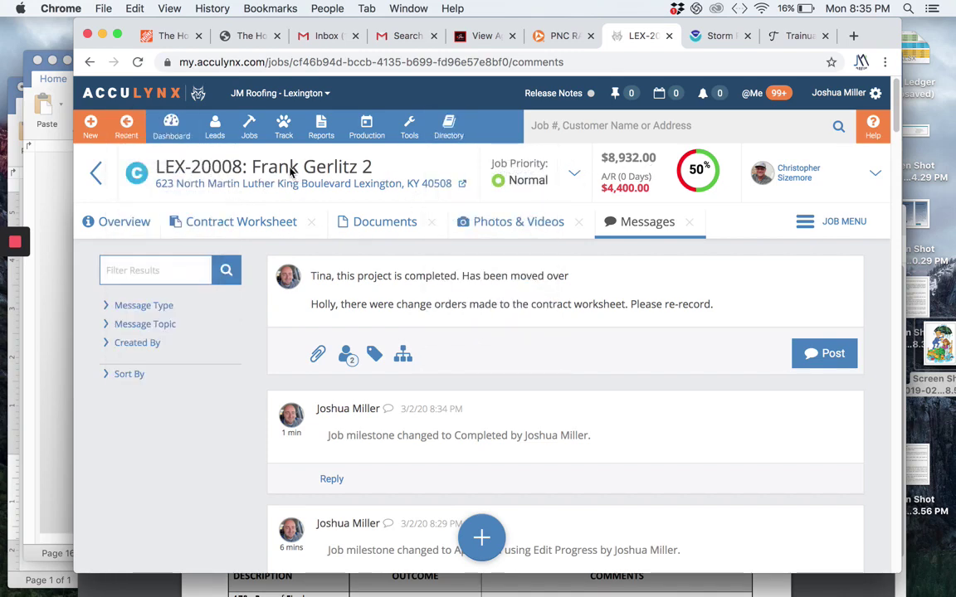
# Leave the draft comment unposted by returning to the job's overview, and reopen the job's messages
pyautogui.click(116, 220)
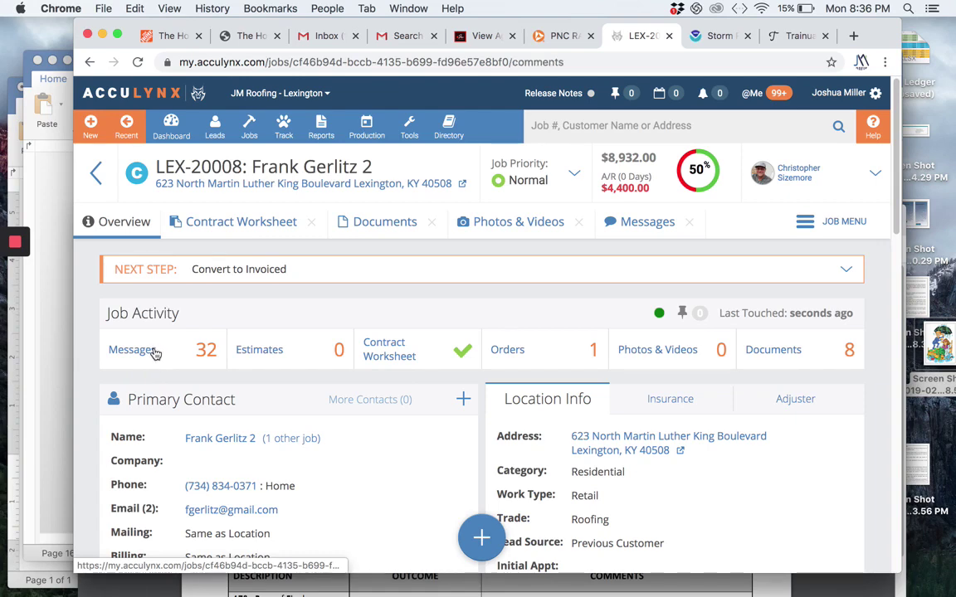
pyautogui.click(154, 352)
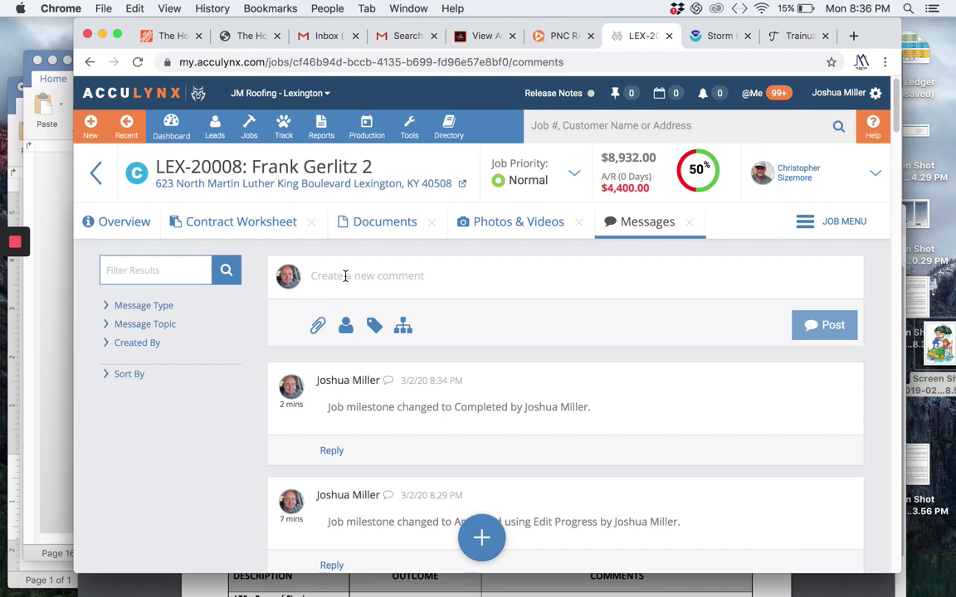